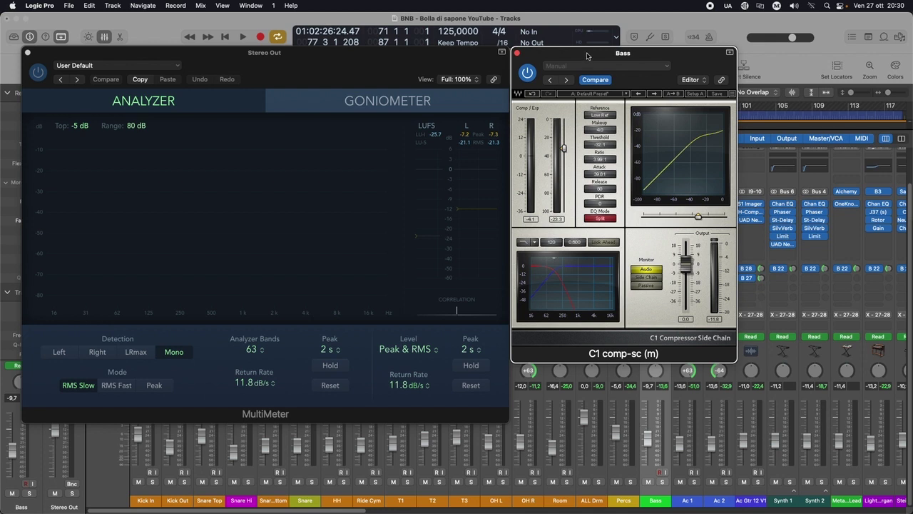
{"action": "left_click_drag", "start_coordinate": [586, 55], "coordinate": [598, 56]}
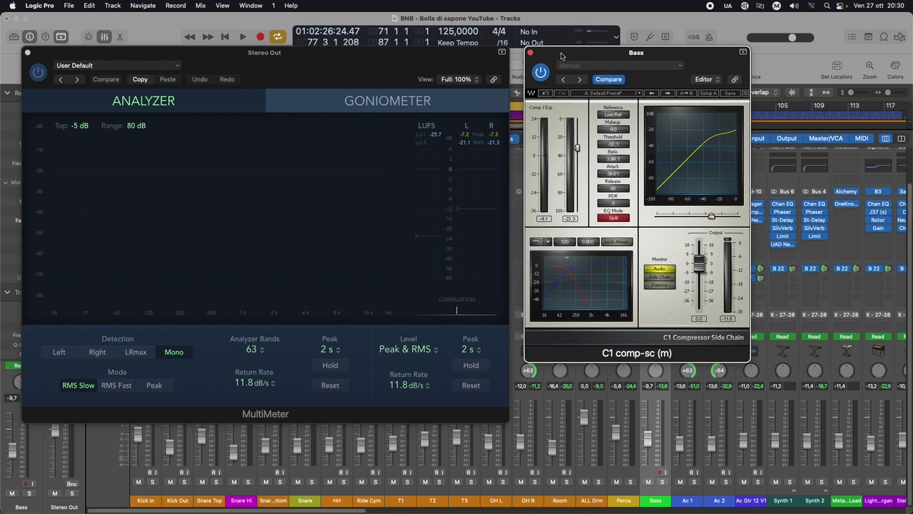
{"action": "left_click_drag", "start_coordinate": [562, 54], "coordinate": [561, 53]}
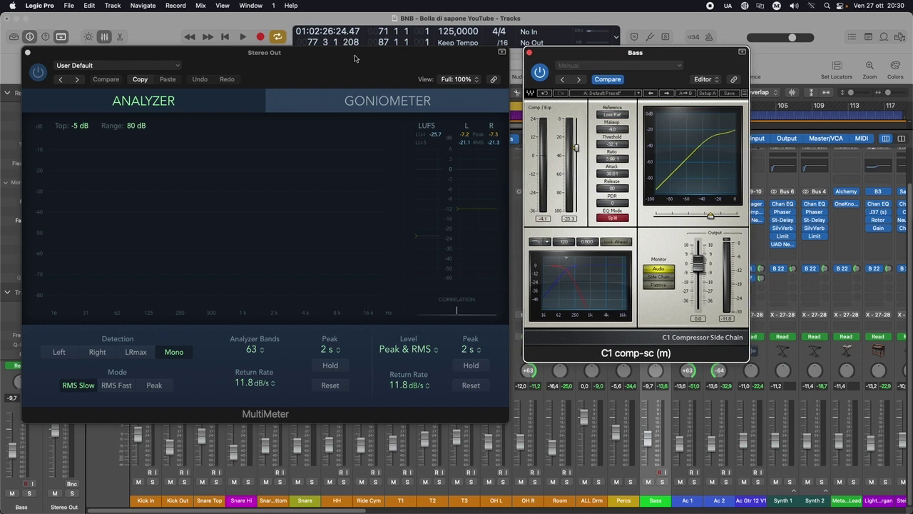
{"action": "left_click_drag", "start_coordinate": [552, 57], "coordinate": [548, 55]}
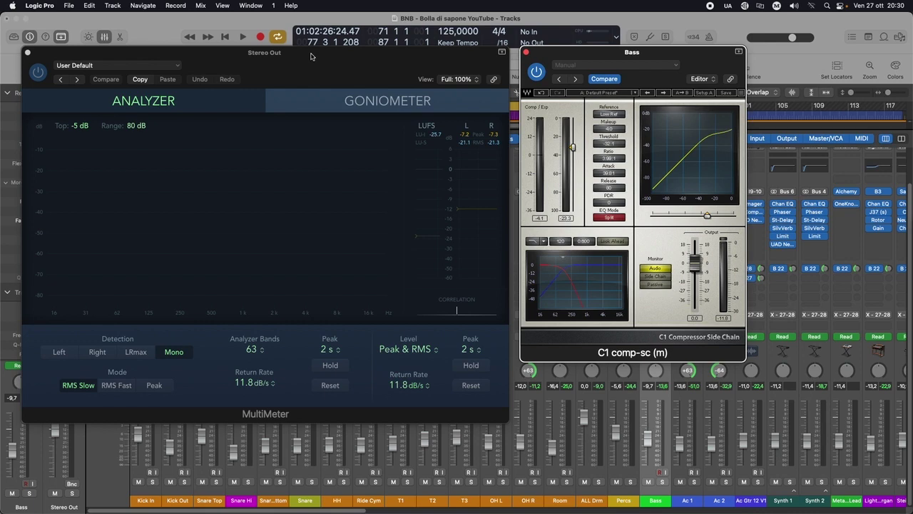
{"action": "left_click_drag", "start_coordinate": [311, 56], "coordinate": [313, 55]}
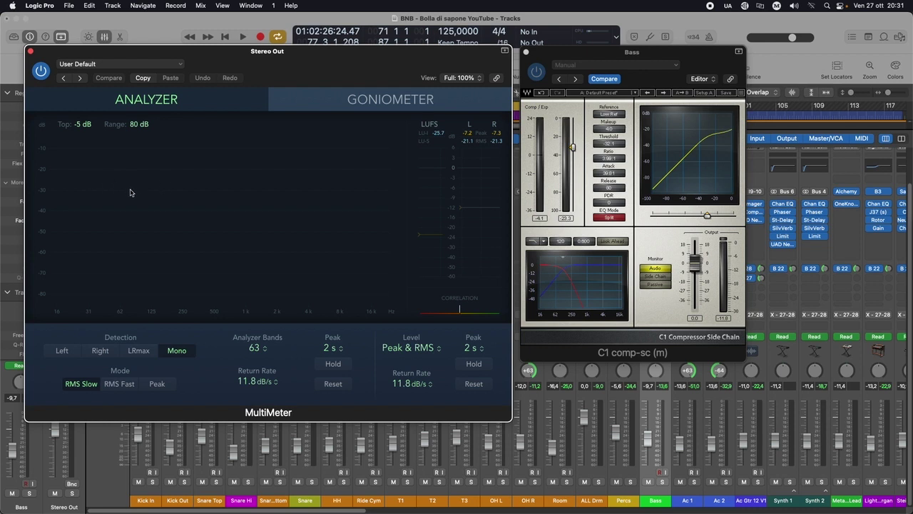
{"action": "left_click_drag", "start_coordinate": [215, 55], "coordinate": [210, 57]}
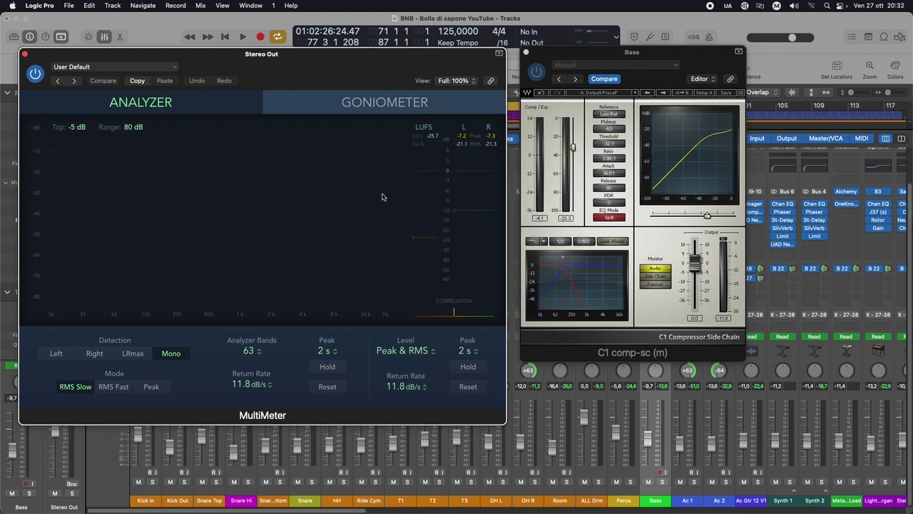
{"action": "left_click_drag", "start_coordinate": [330, 59], "coordinate": [326, 58]}
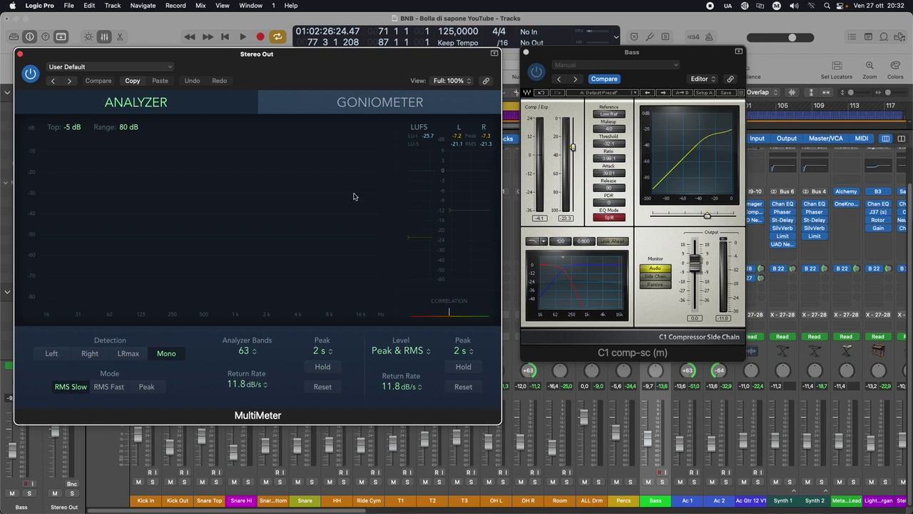
{"action": "left_click_drag", "start_coordinate": [314, 62], "coordinate": [310, 67]}
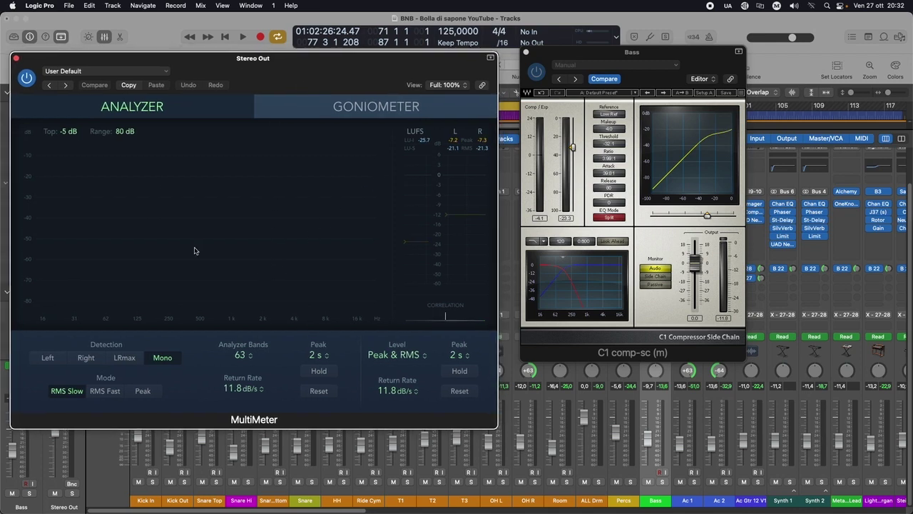
Place the Stereo Out MultiMeter over the mixer and play the song to examine the mix's spectrum and levels.
{"action": "left_click_drag", "start_coordinate": [445, 63], "coordinate": [444, 55]}
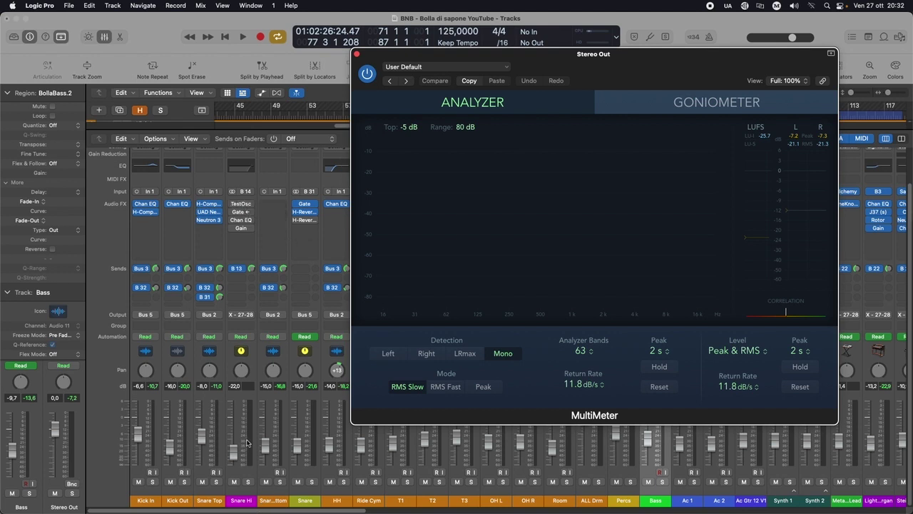
{"action": "left_click_drag", "start_coordinate": [549, 57], "coordinate": [456, 38]}
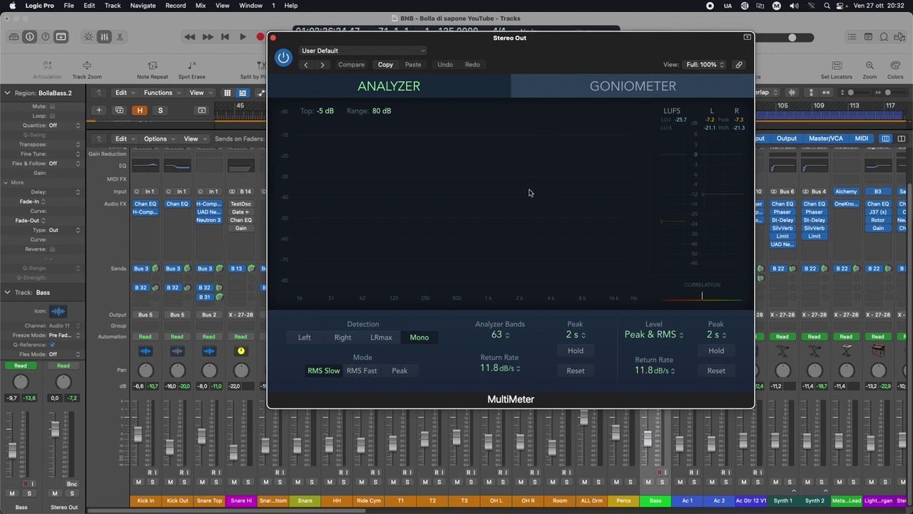
{"action": "key", "text": "space"}
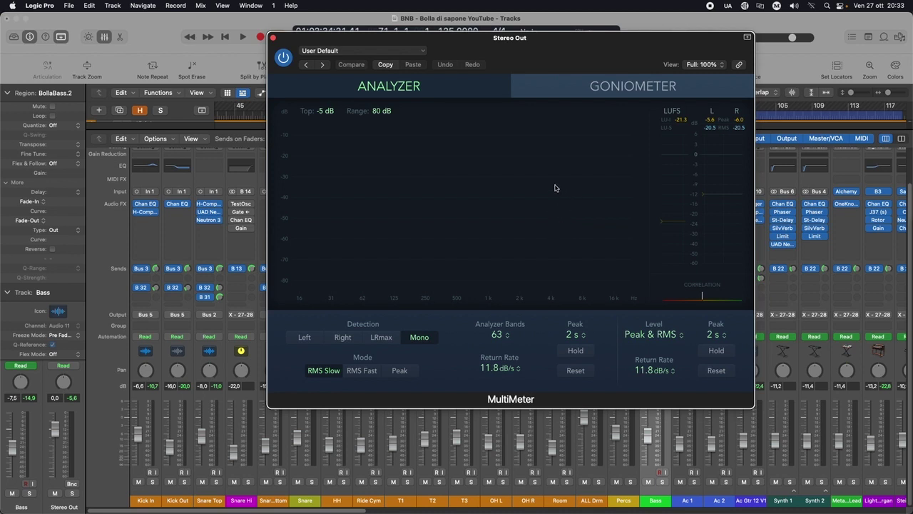
Open the Test Oscillator on the Snare Hi channel and place it beside the Stereo Out MultiMeter.
{"action": "left_click_drag", "start_coordinate": [572, 46], "coordinate": [548, 55]}
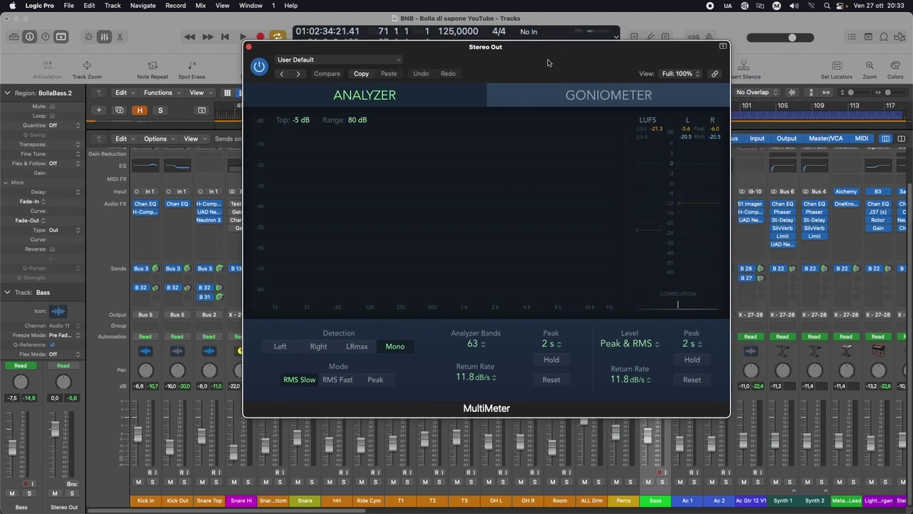
{"action": "left_click_drag", "start_coordinate": [548, 58], "coordinate": [631, 54]}
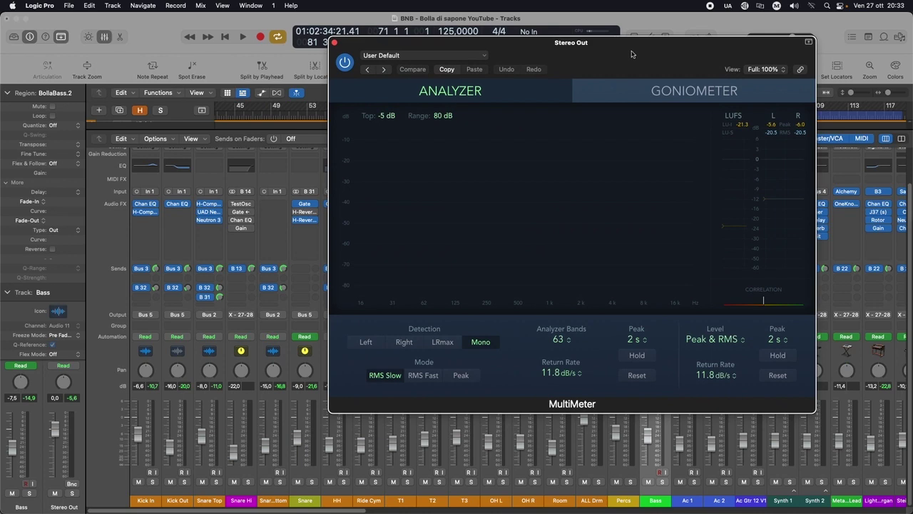
{"action": "left_click", "coordinate": [242, 205]}
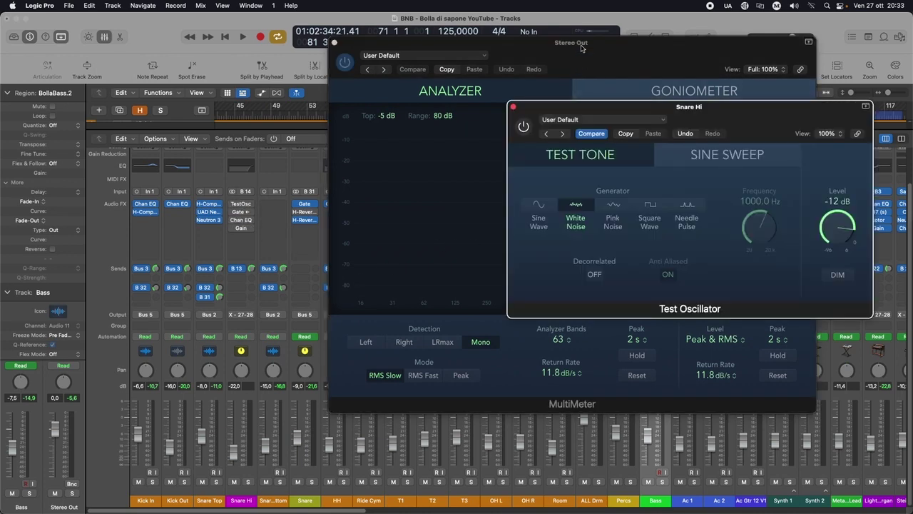
{"action": "left_click_drag", "start_coordinate": [621, 46], "coordinate": [314, 43]}
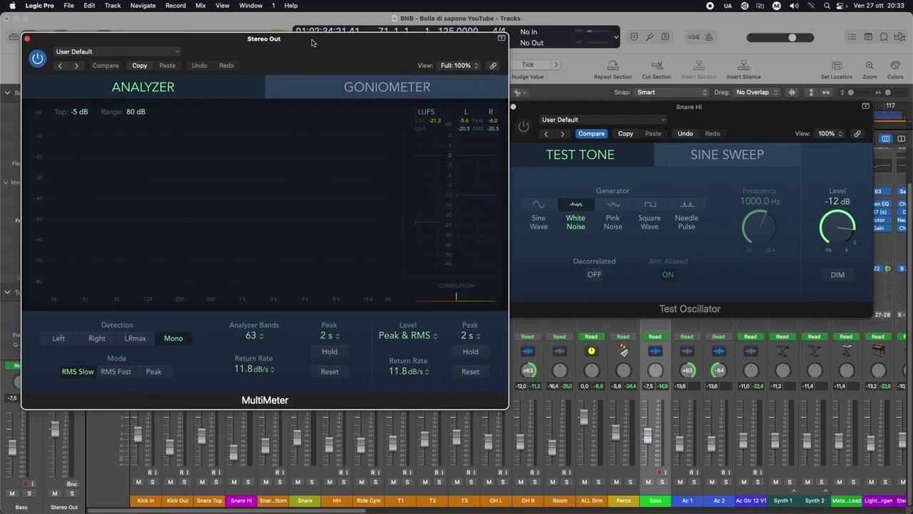
{"action": "left_click_drag", "start_coordinate": [594, 110], "coordinate": [603, 80]}
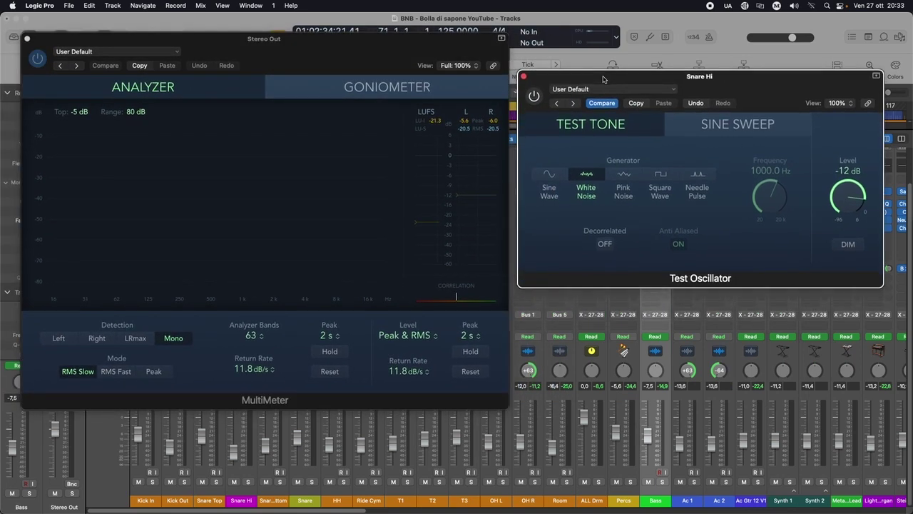
Enable the Test Oscillator and compare Pink Noise with White Noise on the analyzer, ending on White Noise.
{"action": "left_click", "coordinate": [534, 95]}
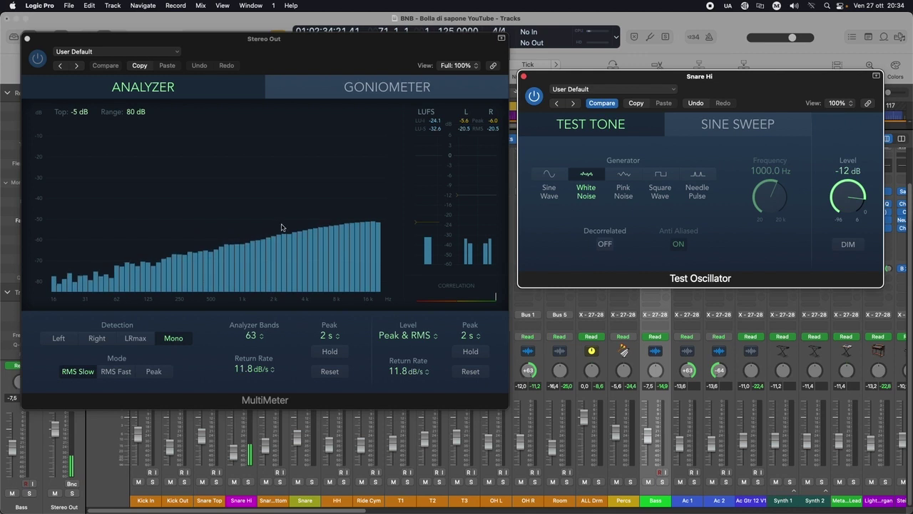
{"action": "left_click", "coordinate": [624, 175]}
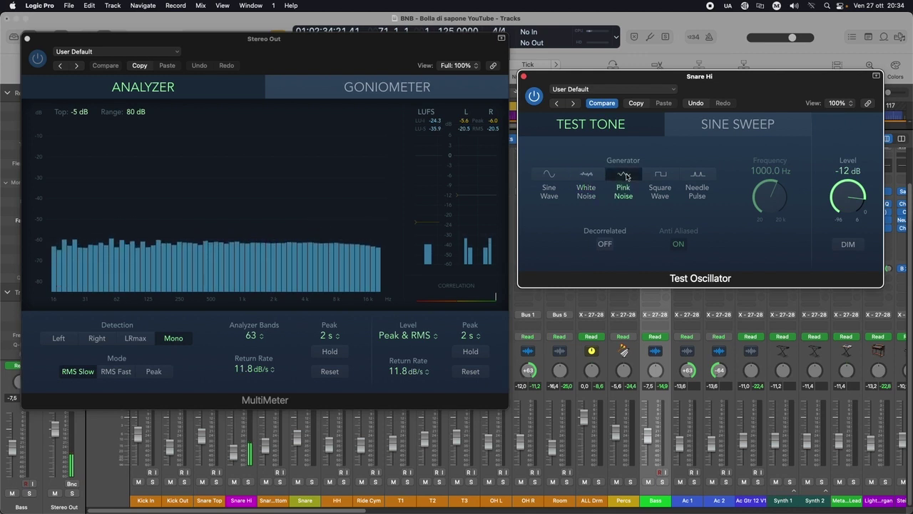
{"action": "left_click", "coordinate": [588, 177]}
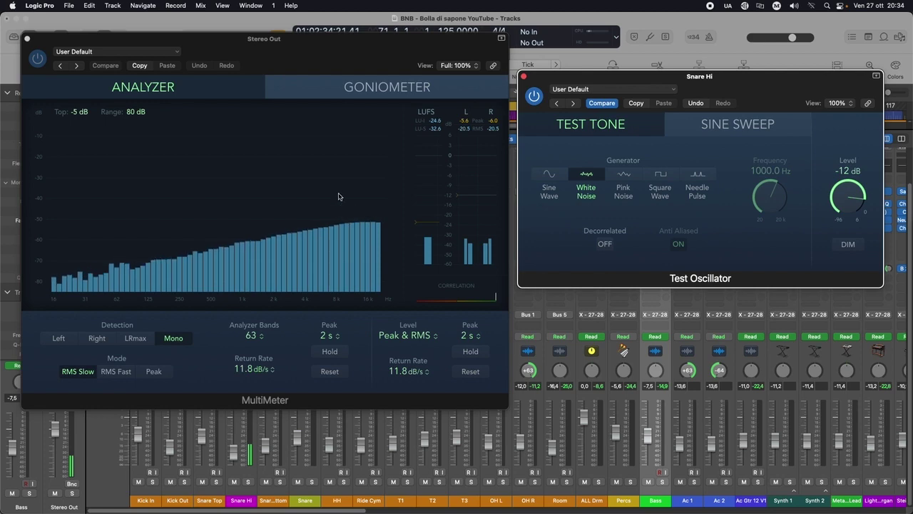
Close the Test Oscillator window and move the MultiMeter clear of the Snare Hi channel strip.
{"action": "mouse_move", "coordinate": [330, 38]}
{"action": "left_mouse_down"}
{"action": "mouse_move", "coordinate": [627, 19]}
{"action": "mouse_move", "coordinate": [358, 15]}
{"action": "mouse_move", "coordinate": [337, 32]}
{"action": "left_mouse_up"}
{"action": "left_click_drag", "start_coordinate": [575, 77], "coordinate": [582, 34]}
{"action": "left_click", "coordinate": [531, 33]}
{"action": "left_click_drag", "start_coordinate": [404, 59], "coordinate": [759, 54]}
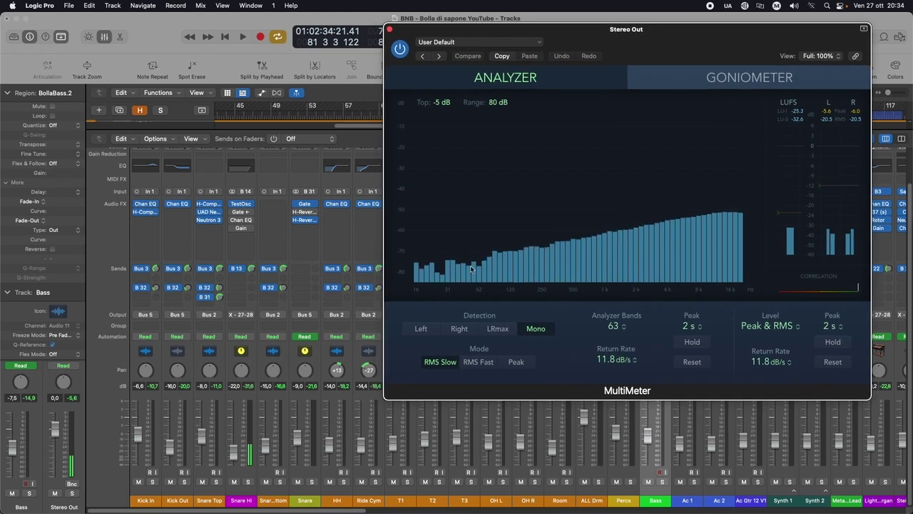
Turn on the Snare Hi Channel EQ to apply its low-cut filter to the noise, and close its window.
{"action": "left_click", "coordinate": [240, 219]}
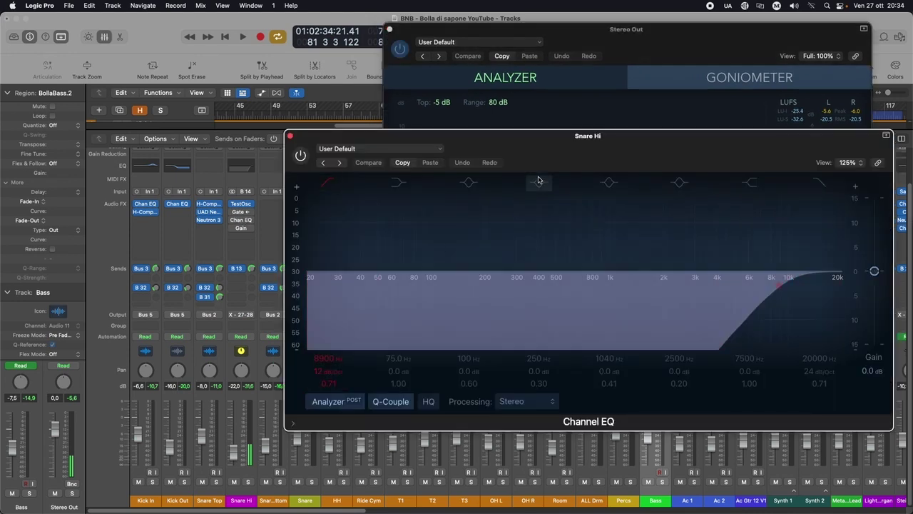
{"action": "left_click_drag", "start_coordinate": [546, 136], "coordinate": [388, 142]}
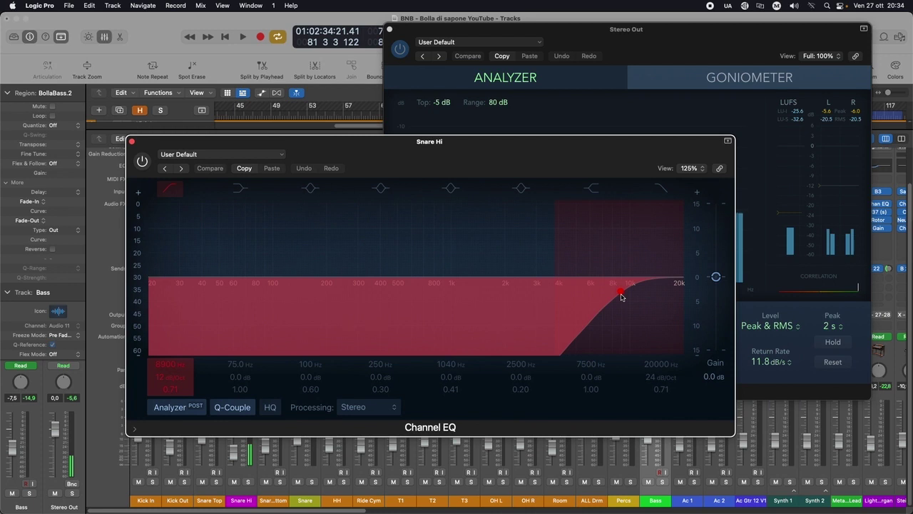
{"action": "left_click", "coordinate": [143, 162]}
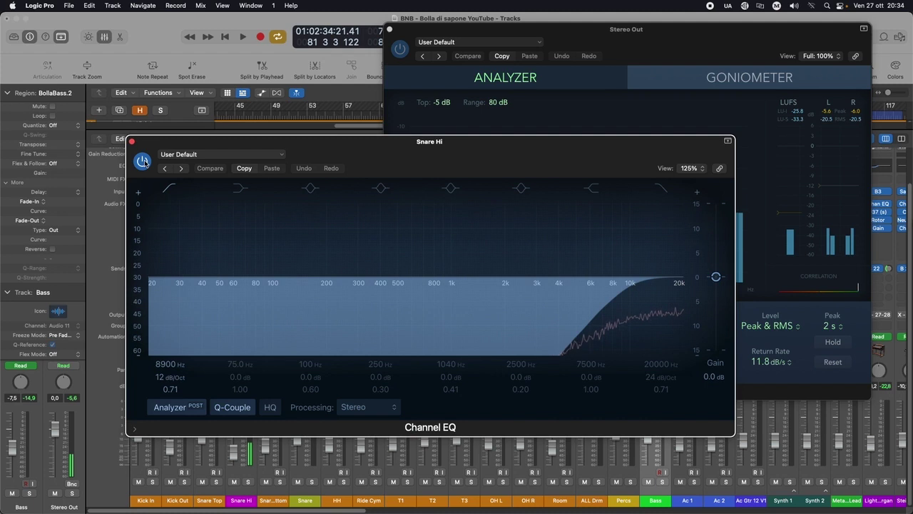
{"action": "left_click_drag", "start_coordinate": [346, 147], "coordinate": [345, 169]}
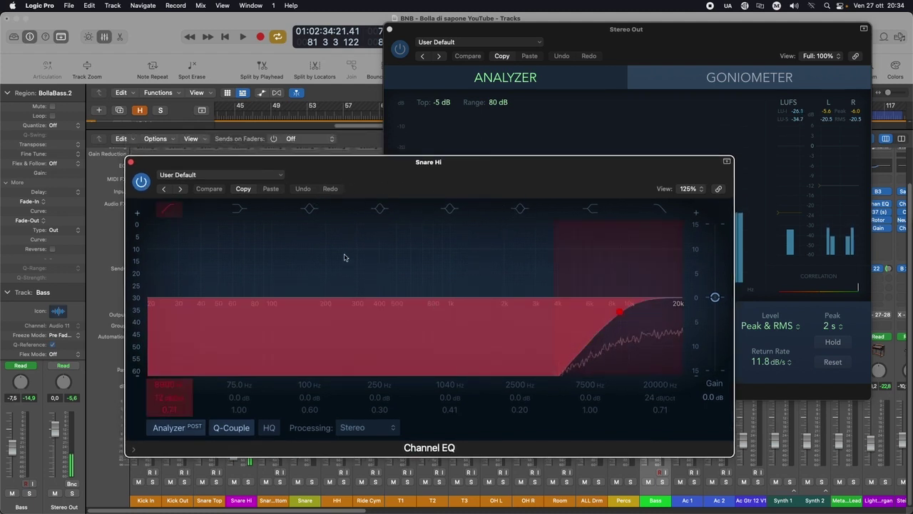
{"action": "left_click", "coordinate": [130, 162]}
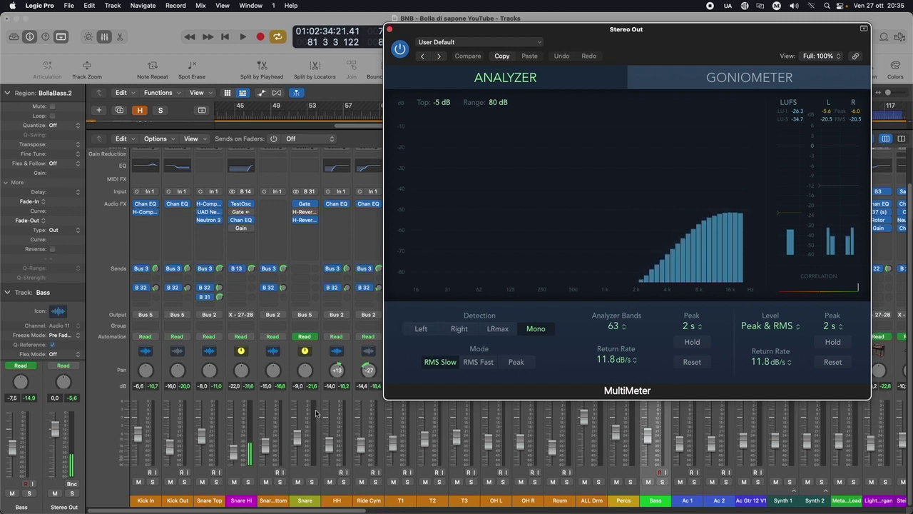
Play a few bars of the song with the filtered noise while examining the spectrum in the MultiMeter, and stop playback.
{"action": "key", "text": "space"}
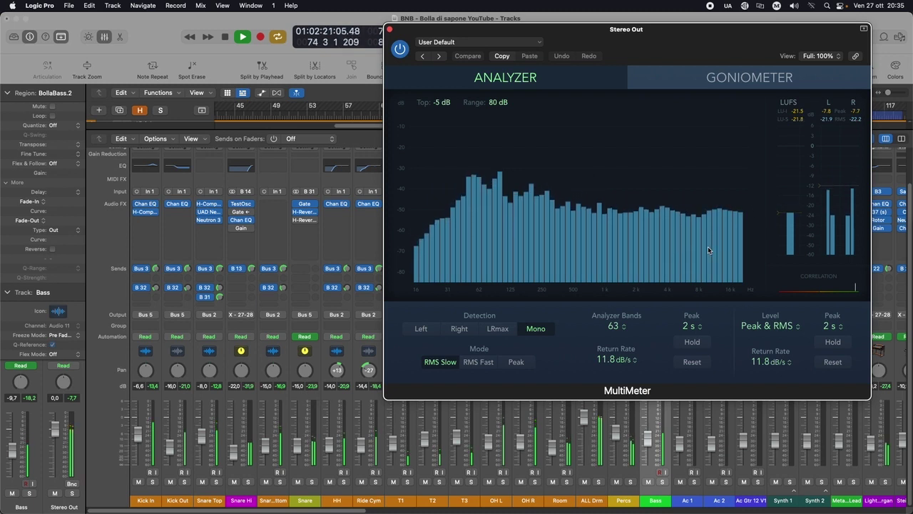
{"action": "key", "text": "space"}
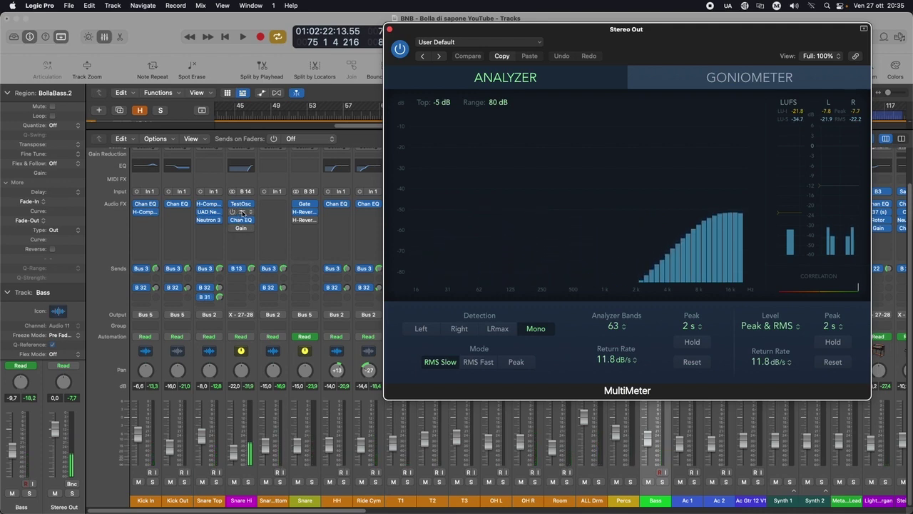
Open the Noise Gate on Snare Hi and choose Snare Top (Audio 30) as its side chain source.
{"action": "left_click", "coordinate": [242, 212]}
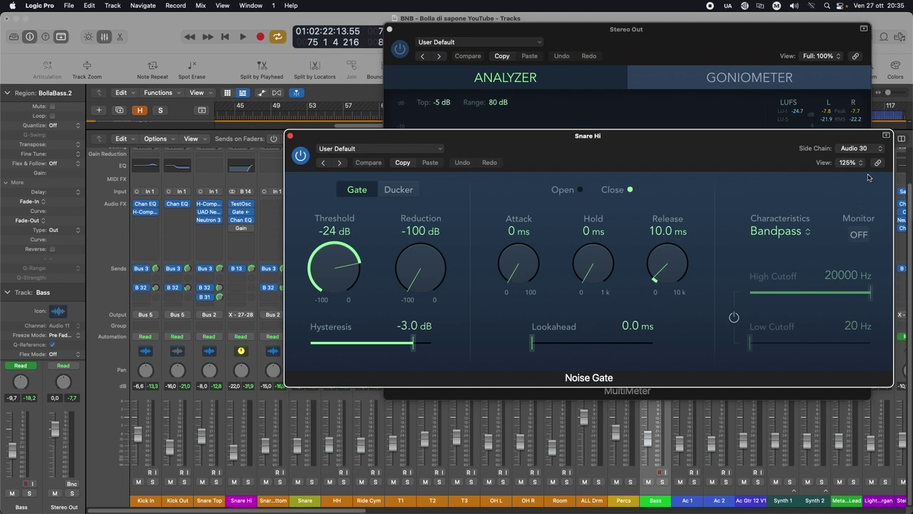
{"action": "left_click", "coordinate": [864, 152]}
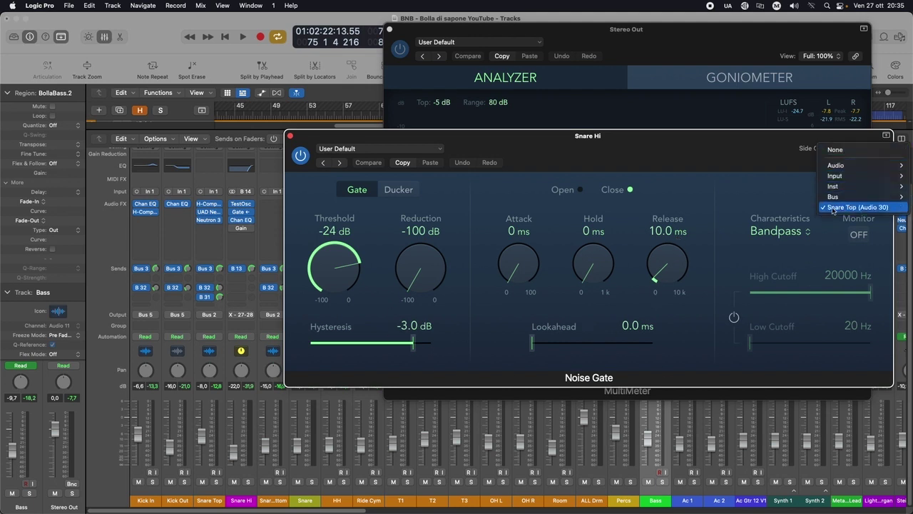
{"action": "left_click", "coordinate": [873, 207]}
{"action": "left_click_drag", "start_coordinate": [521, 146], "coordinate": [539, 113]}
Play the song to watch how the Noise Gate responds to the snare, and stop playback.
{"action": "key", "text": "space"}
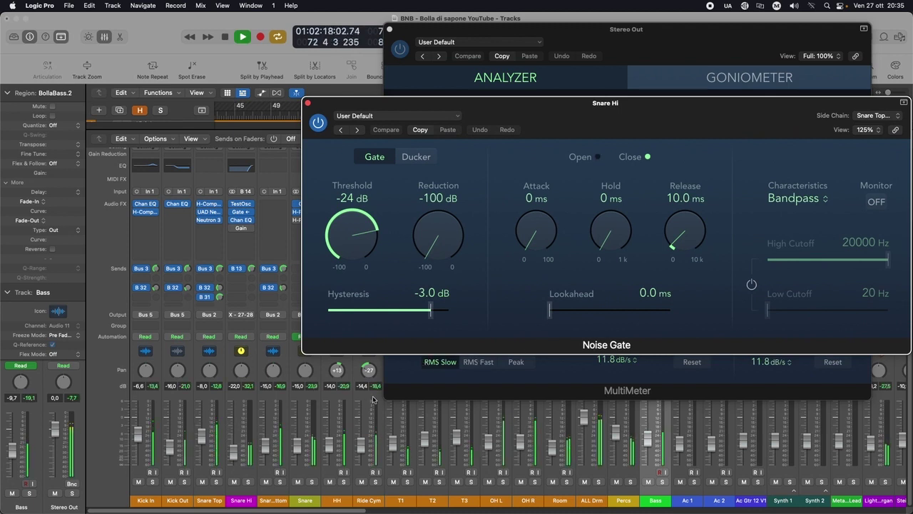
{"action": "left_click_drag", "start_coordinate": [685, 108], "coordinate": [395, 160]}
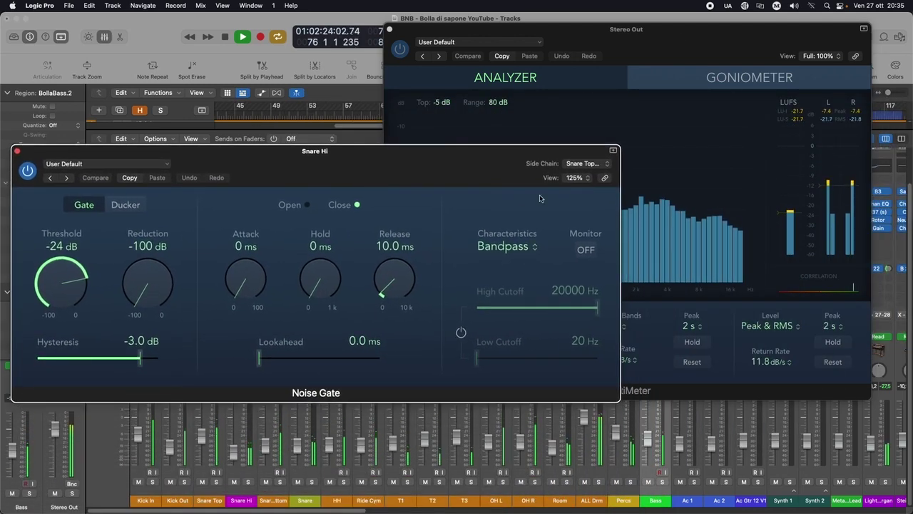
{"action": "left_click_drag", "start_coordinate": [493, 158], "coordinate": [823, 237]}
{"action": "key", "text": "space"}
Select the Snare Hi channel and enable its Gain plug-in, keeping the gain at -22.0 dB.
{"action": "left_click", "coordinate": [240, 500]}
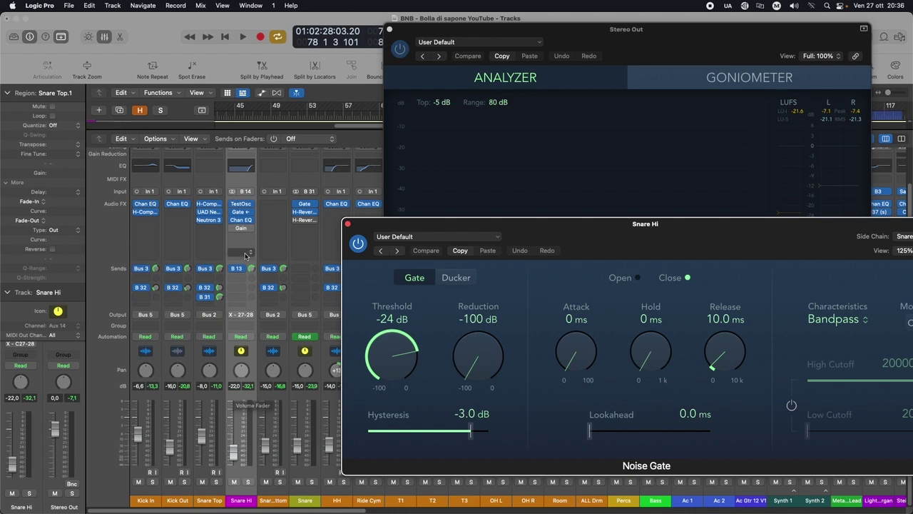
{"action": "left_click", "coordinate": [241, 229]}
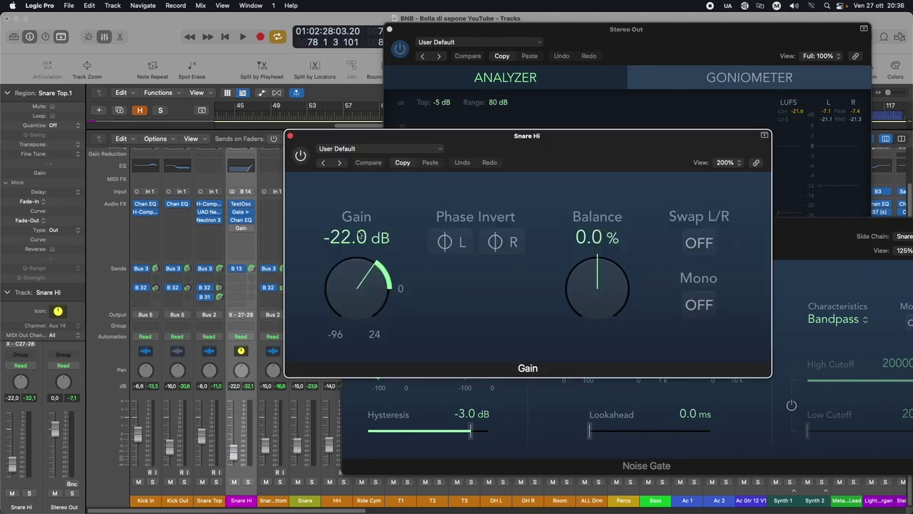
{"action": "left_click", "coordinate": [301, 156]}
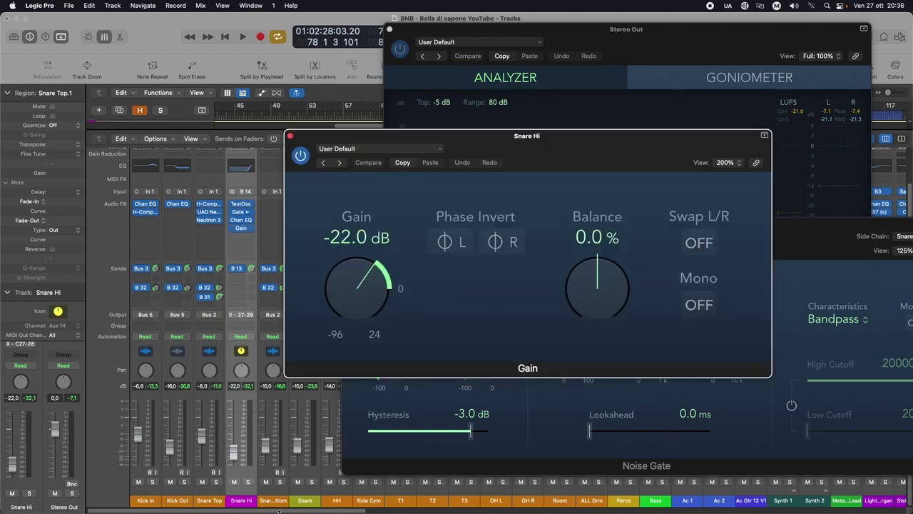
Reset the Snare Hi volume fader to 0.0 dB and close the Gain window, keeping the Noise Gate open.
{"action": "left_click", "coordinate": [236, 454]}
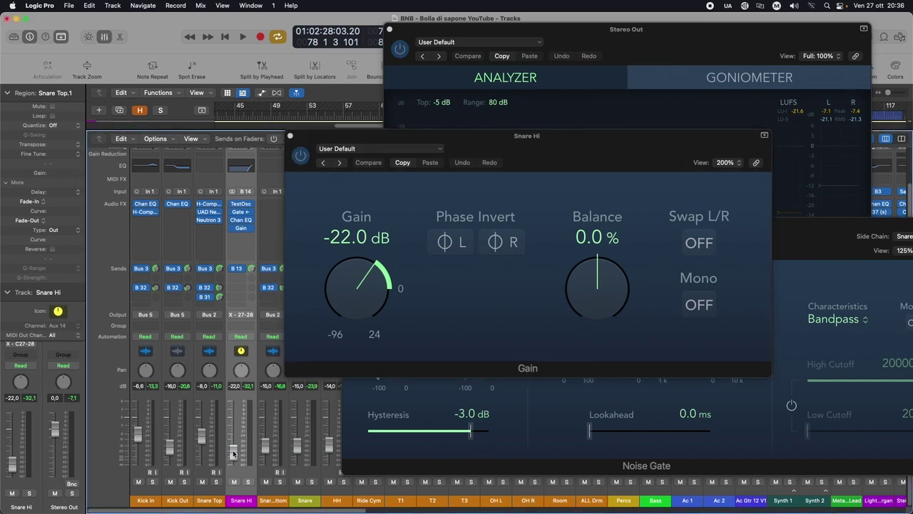
{"action": "left_click", "coordinate": [233, 454], "text": "alt"}
{"action": "left_click", "coordinate": [289, 135]}
{"action": "left_click_drag", "start_coordinate": [420, 226], "coordinate": [360, 217]}
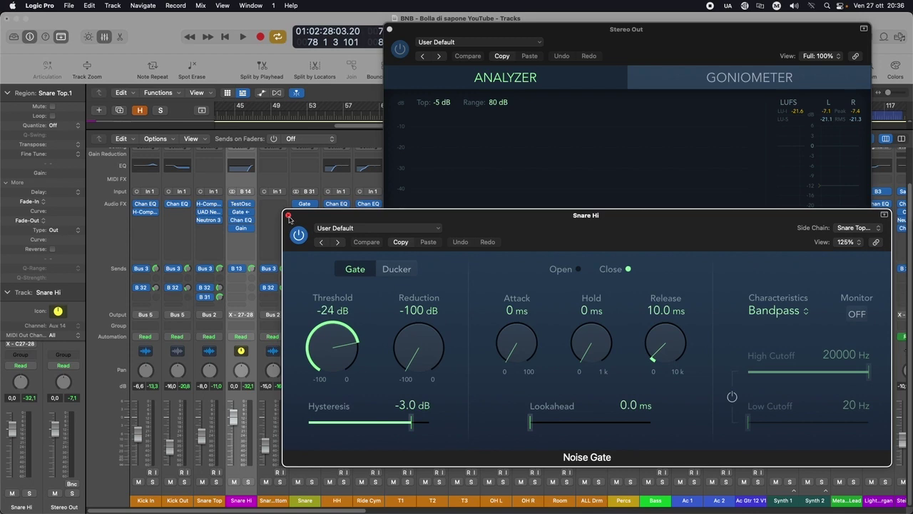
Close the Noise Gate window, move MultiMeter clear of the channel strips, and mute the Snare Hi channel.
{"action": "left_click", "coordinate": [288, 216]}
{"action": "left_click_drag", "start_coordinate": [472, 30], "coordinate": [410, 50]}
{"action": "left_click", "coordinate": [233, 482]}
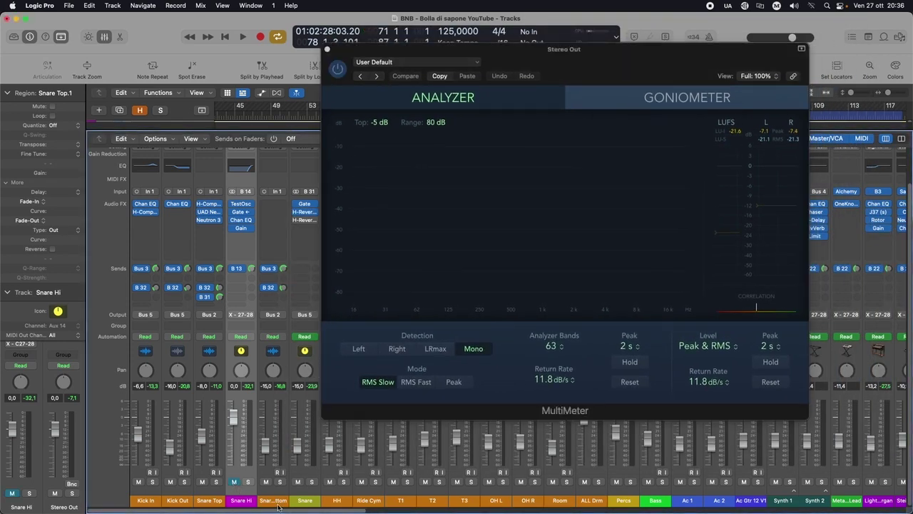
Play the song while unmuting and re-muting Snare Hi to compare the high end in MultiMeter, and stop playback.
{"action": "key", "text": "space"}
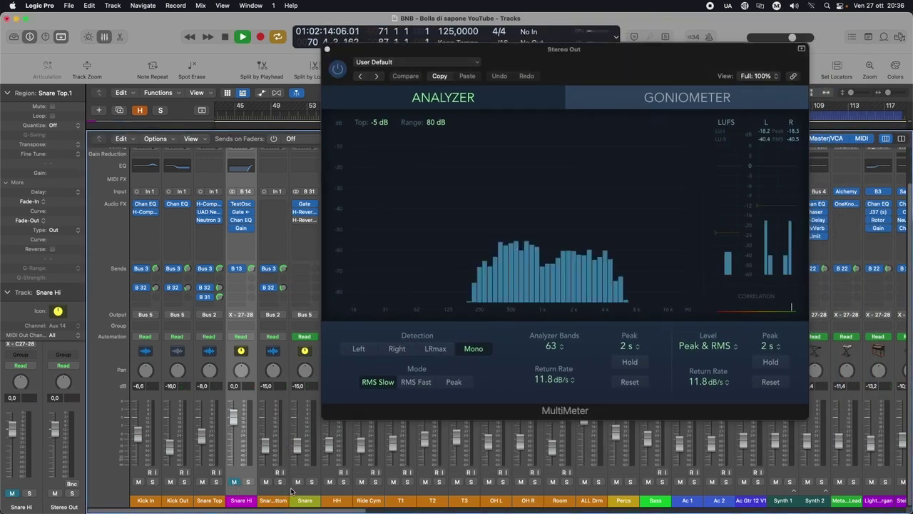
{"action": "left_click", "coordinate": [233, 481]}
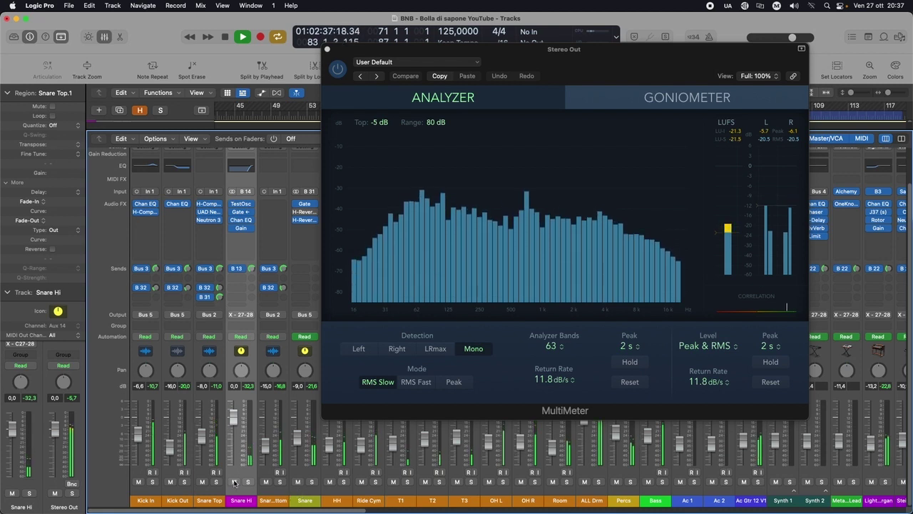
{"action": "left_click", "coordinate": [235, 482]}
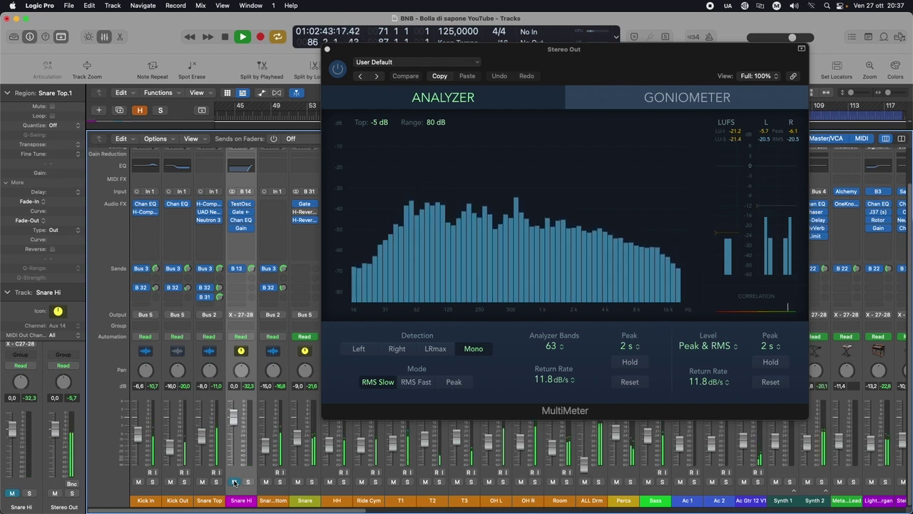
{"action": "key", "text": "space"}
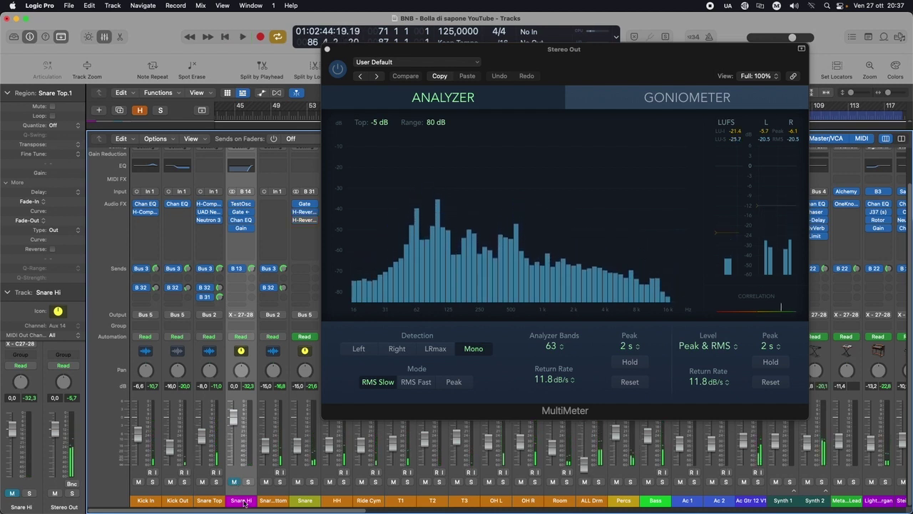
Set the cycle range over the Rit Finale section, from bar 87 to bar 119, and start playback.
{"action": "left_click_drag", "start_coordinate": [570, 49], "coordinate": [260, 99]}
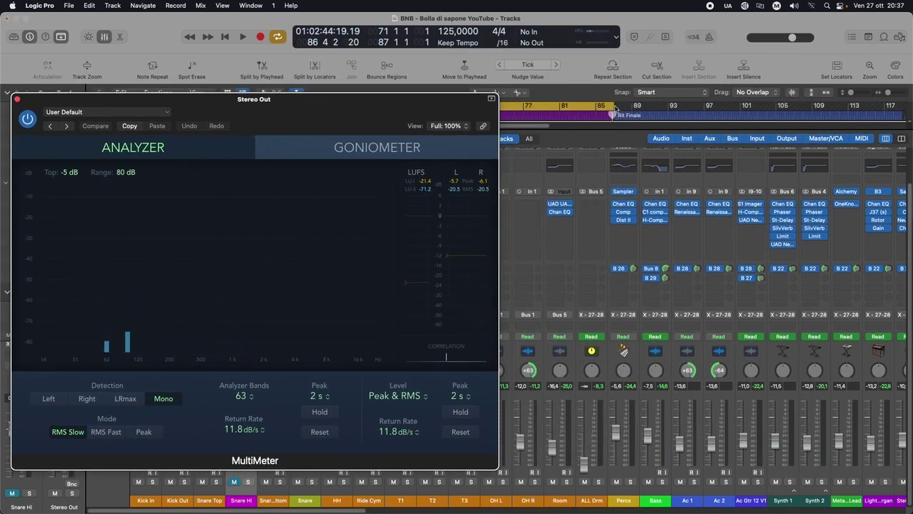
{"action": "left_click_drag", "start_coordinate": [561, 107], "coordinate": [840, 106]}
{"action": "scroll", "coordinate": [745, 112], "scroll_direction": "right", "scroll_amount": 3}
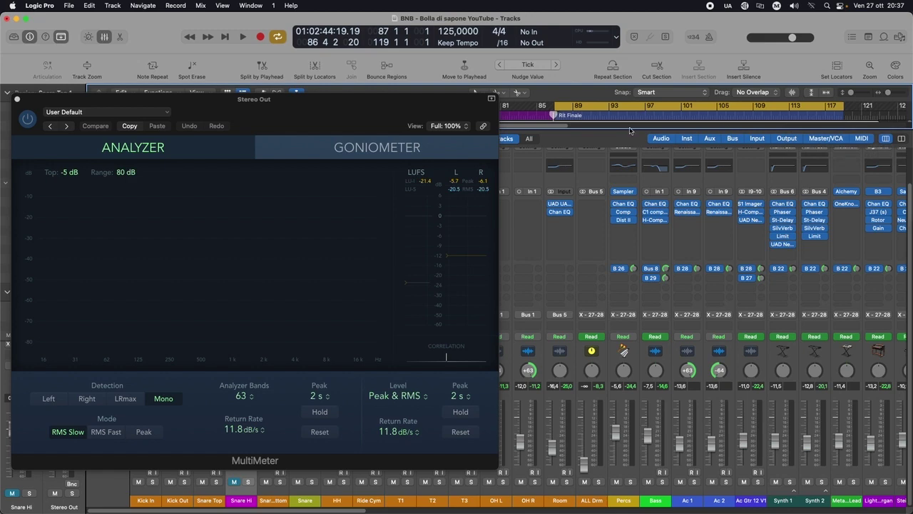
{"action": "left_click_drag", "start_coordinate": [433, 106], "coordinate": [455, 98]}
{"action": "key", "text": "space"}
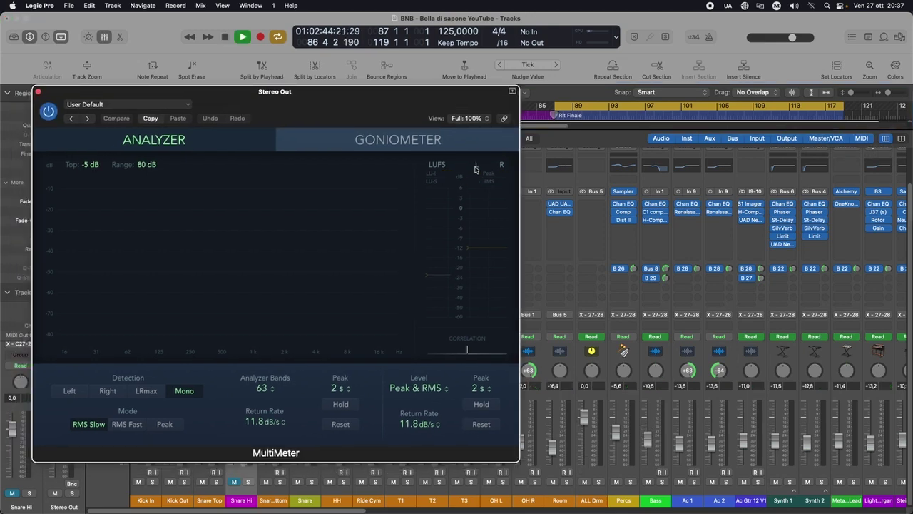
Unmute Snare Hi during the Rit Finale playback to compare its effect on the spectrum in MultiMeter, and stop playback.
{"action": "left_click_drag", "start_coordinate": [400, 94], "coordinate": [726, 96]}
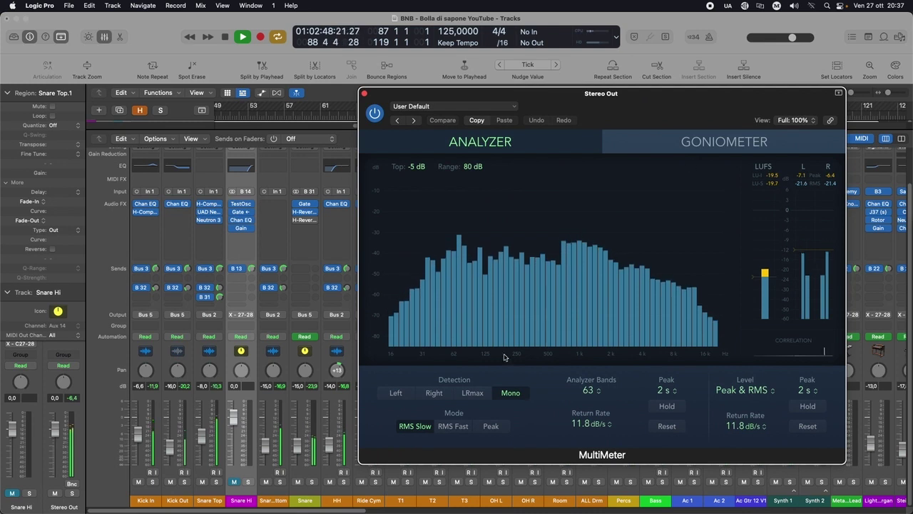
{"action": "left_click_drag", "start_coordinate": [500, 94], "coordinate": [479, 94]}
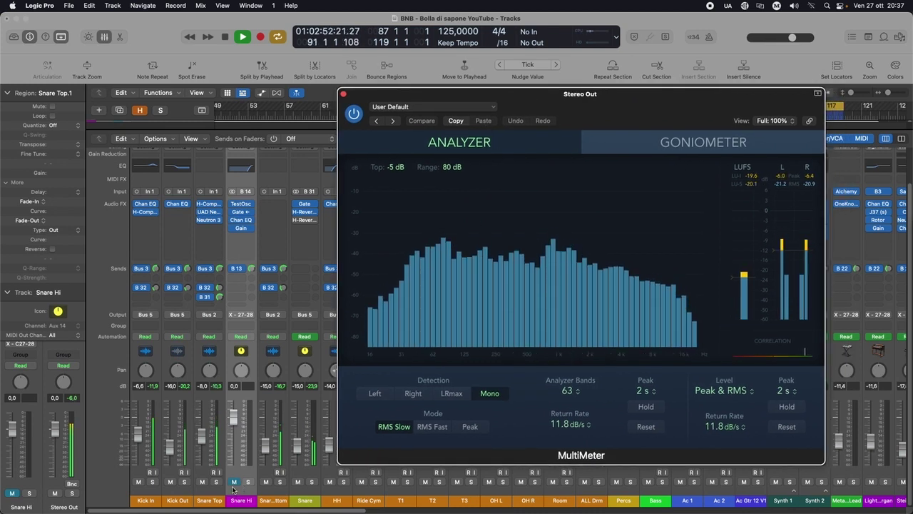
{"action": "left_click", "coordinate": [233, 482]}
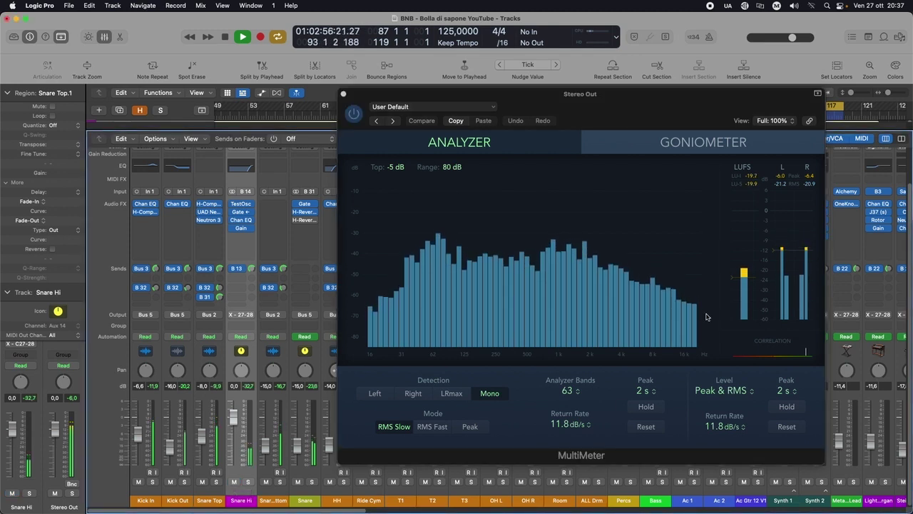
{"action": "left_click", "coordinate": [234, 482]}
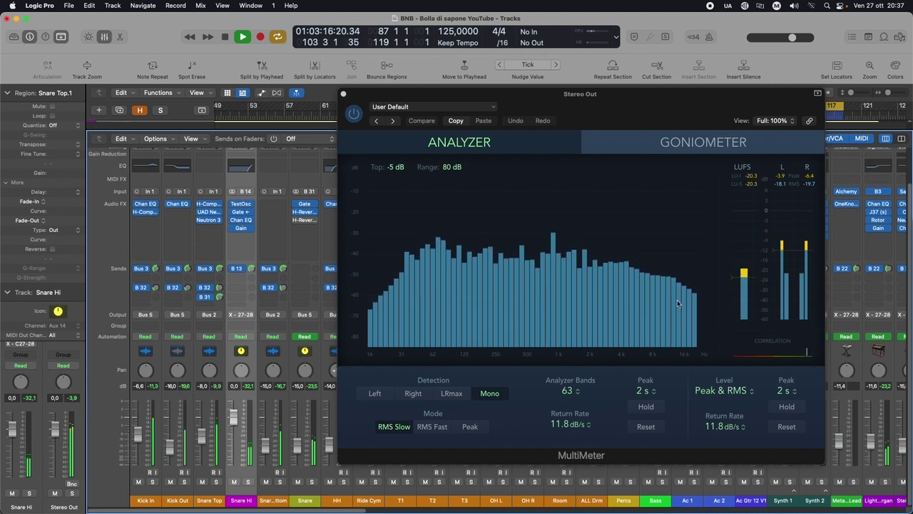
{"action": "key", "text": "space"}
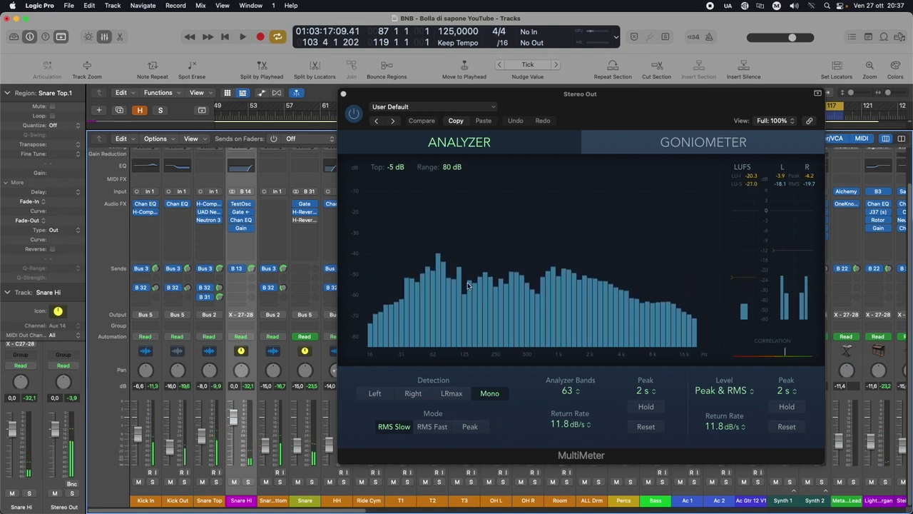
{"action": "left_click_drag", "start_coordinate": [406, 93], "coordinate": [363, 67]}
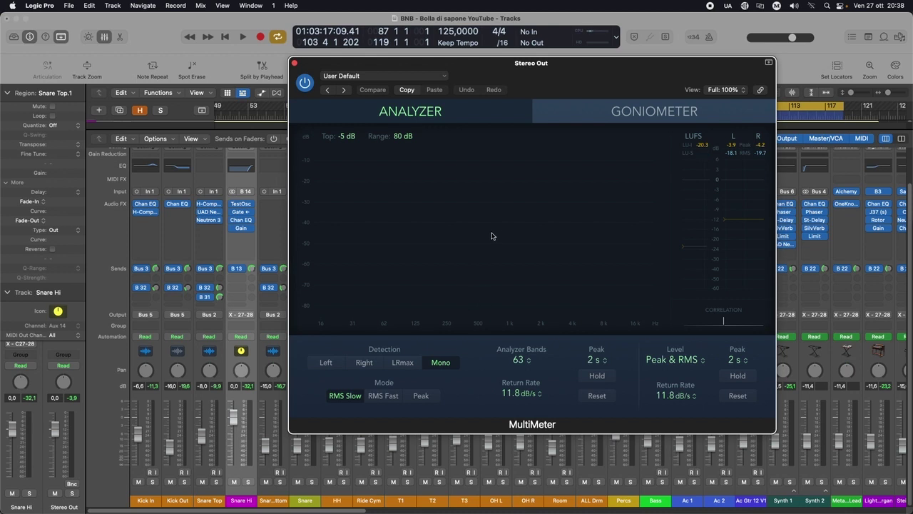
{"action": "left_click_drag", "start_coordinate": [493, 71], "coordinate": [469, 95]}
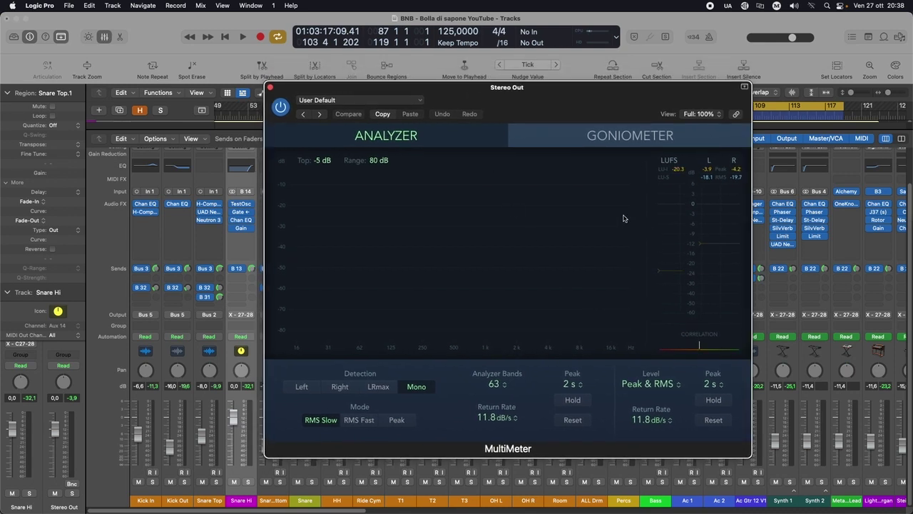
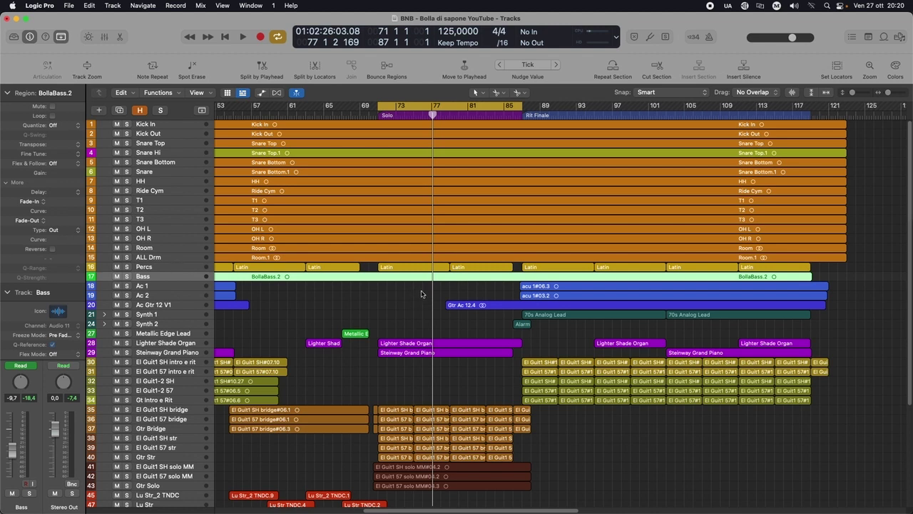
Play the Solo section and bring up the Stereo Out MultiMeter window, placing it clear of the track list.
{"action": "scroll", "coordinate": [421, 294], "scroll_direction": "left", "scroll_amount": 5}
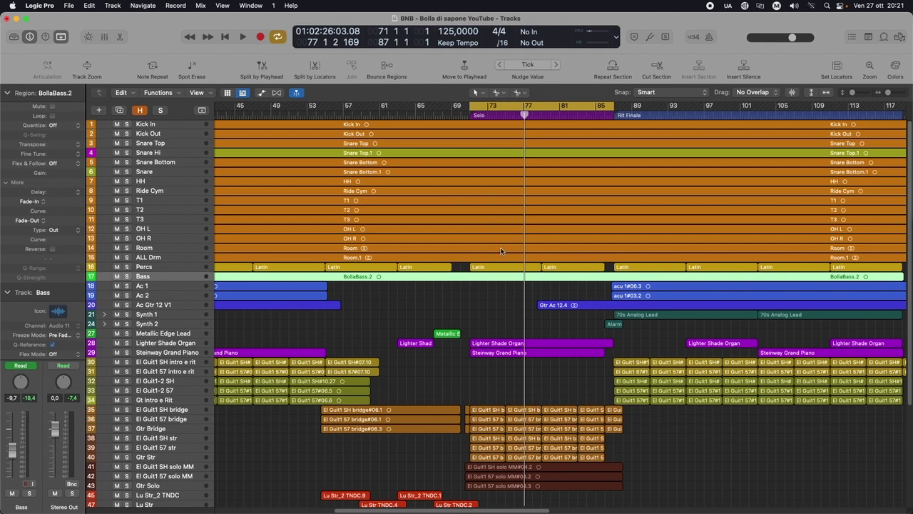
{"action": "key", "text": "space"}
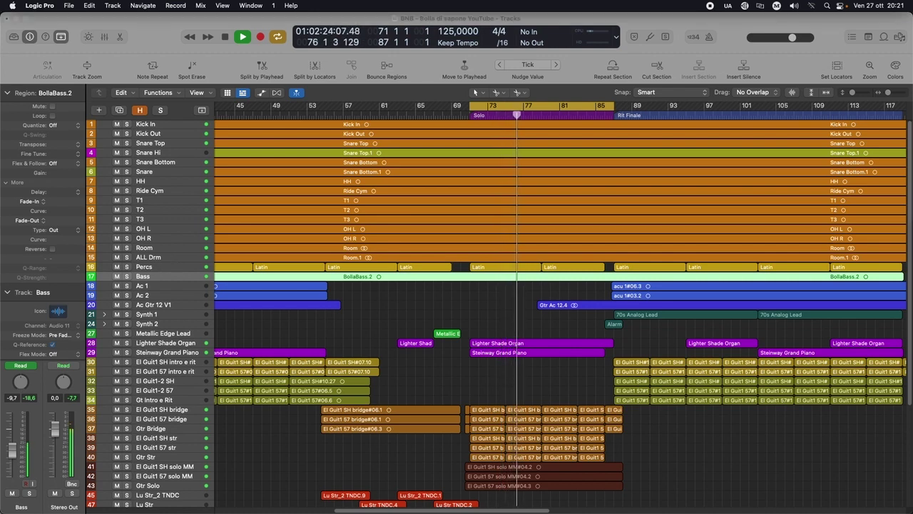
{"action": "key", "text": "v"}
{"action": "left_click_drag", "start_coordinate": [360, 28], "coordinate": [345, 45]}
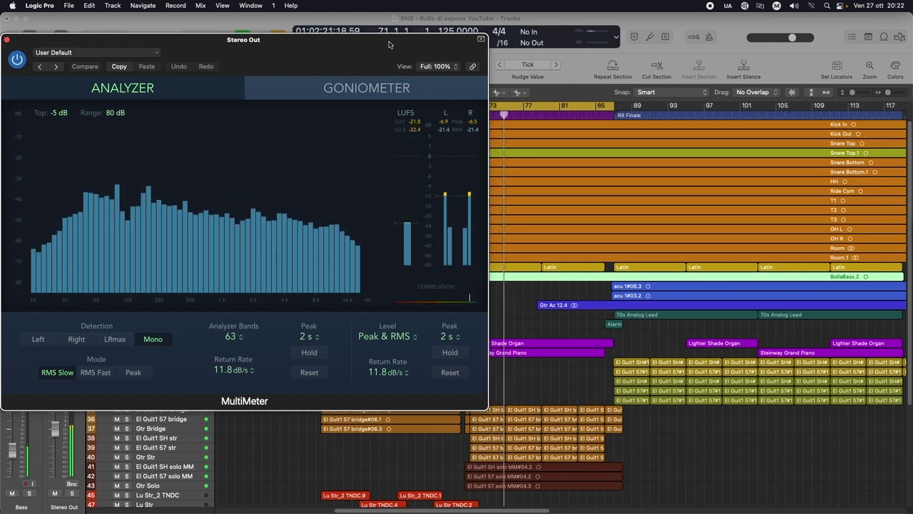
{"action": "left_click_drag", "start_coordinate": [391, 42], "coordinate": [695, 113]}
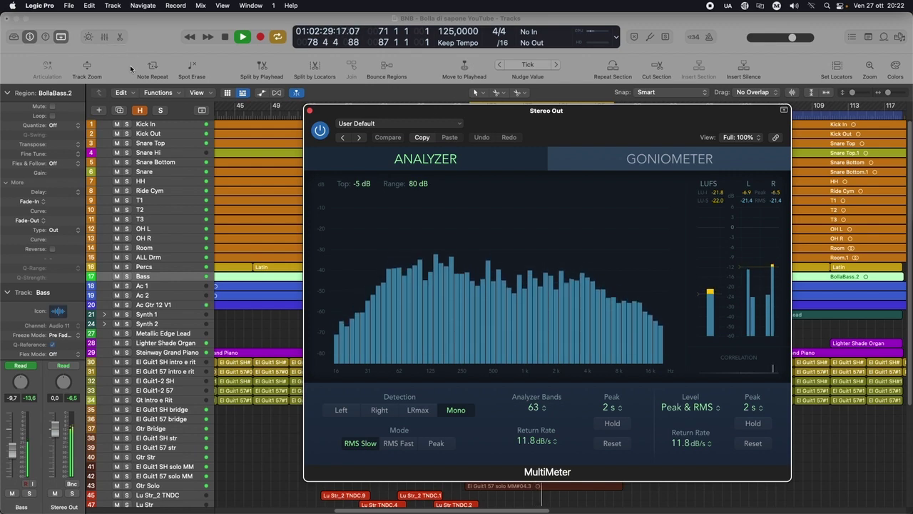
Show the mixer, mute the Bass channel during playback to compare the low end in MultiMeter, and stop playback.
{"action": "left_click", "coordinate": [105, 37]}
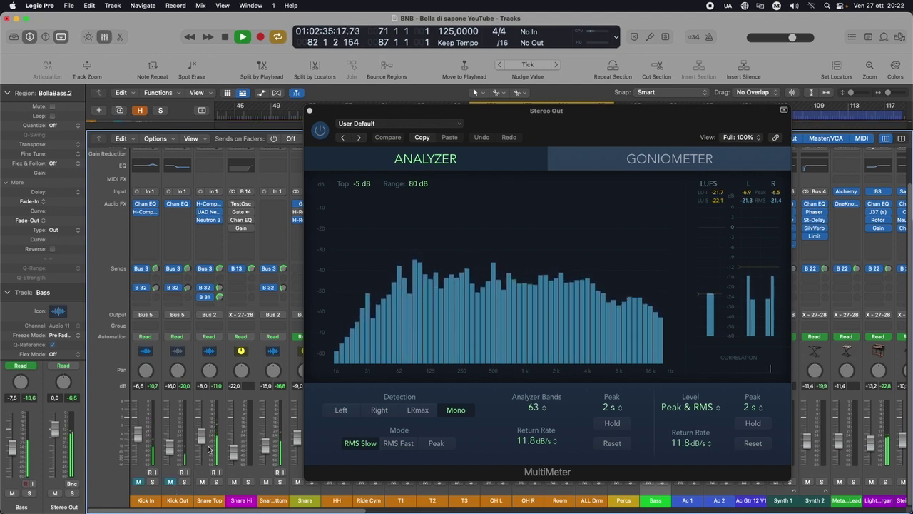
{"action": "left_click_drag", "start_coordinate": [360, 114], "coordinate": [416, 84]}
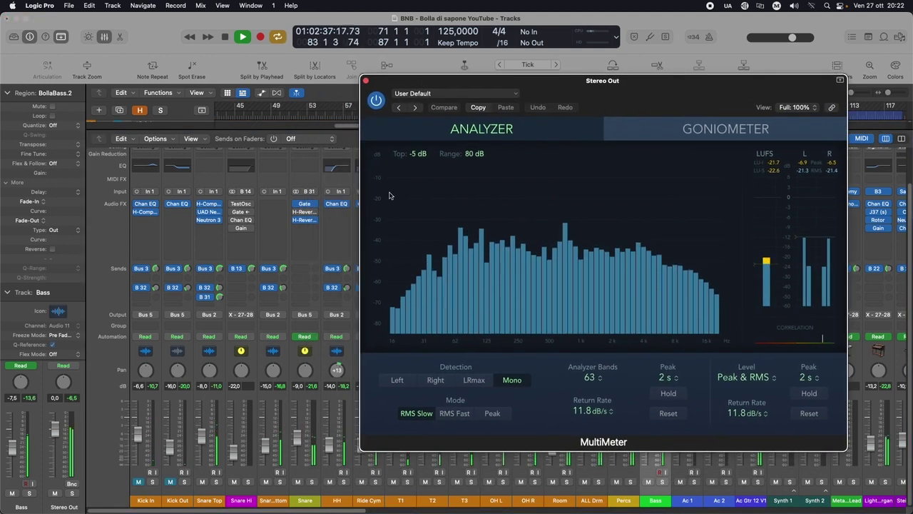
{"action": "left_click", "coordinate": [648, 481]}
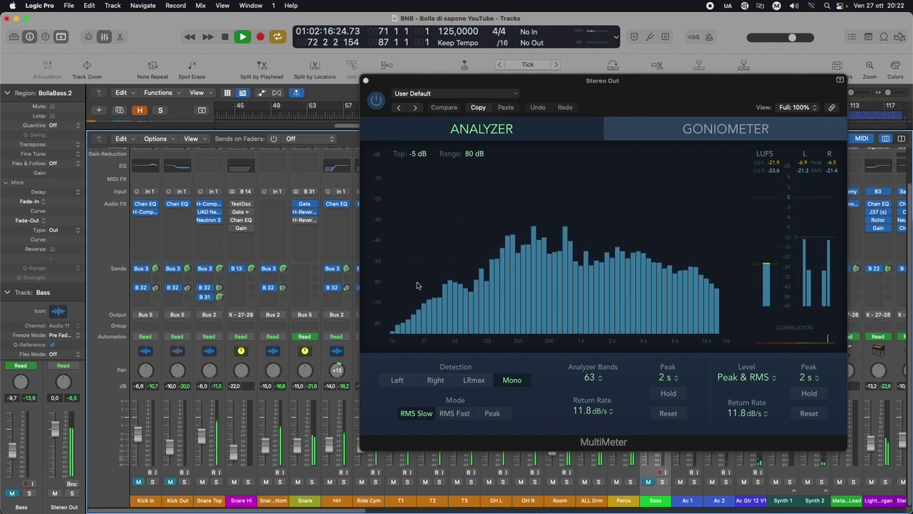
{"action": "key", "text": "space"}
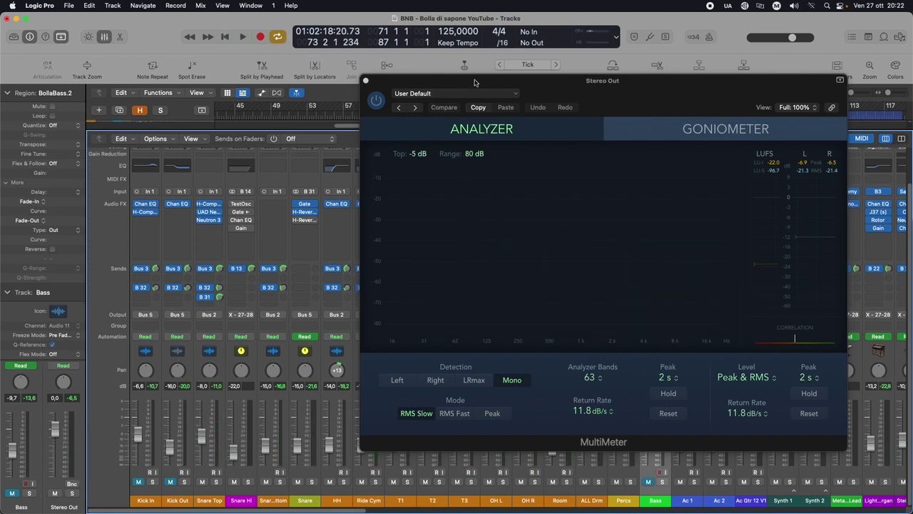
Open the C1 comp-sc plug-in on the Bass channel and place its window beside MultiMeter.
{"action": "left_click_drag", "start_coordinate": [482, 80], "coordinate": [188, 64]}
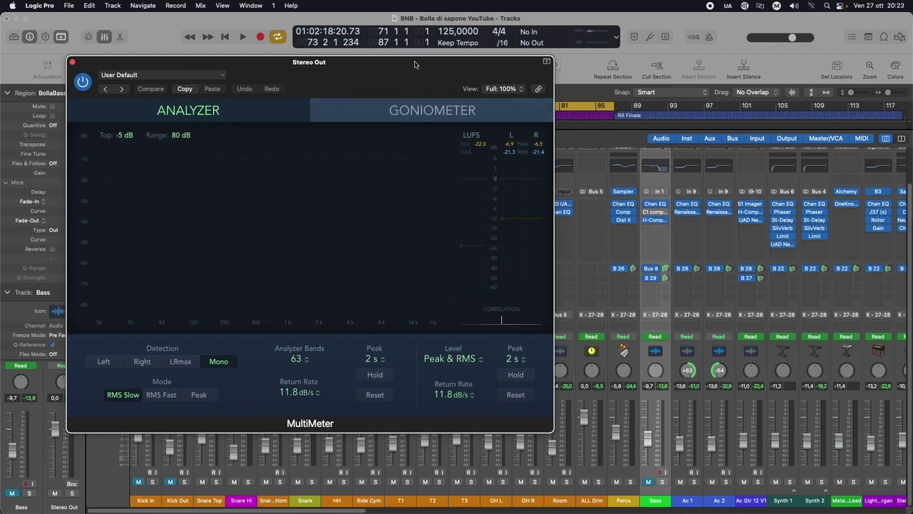
{"action": "left_click_drag", "start_coordinate": [413, 66], "coordinate": [406, 61]}
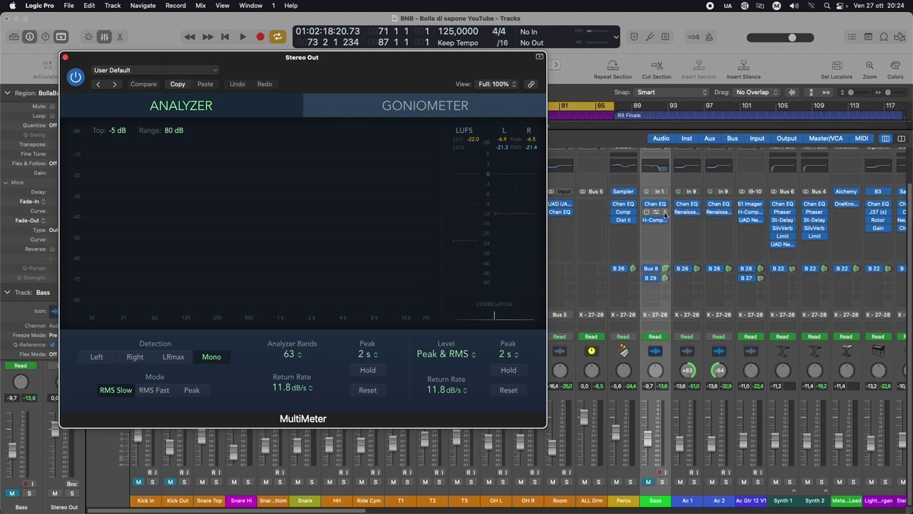
{"action": "left_click_drag", "start_coordinate": [366, 71], "coordinate": [329, 67]}
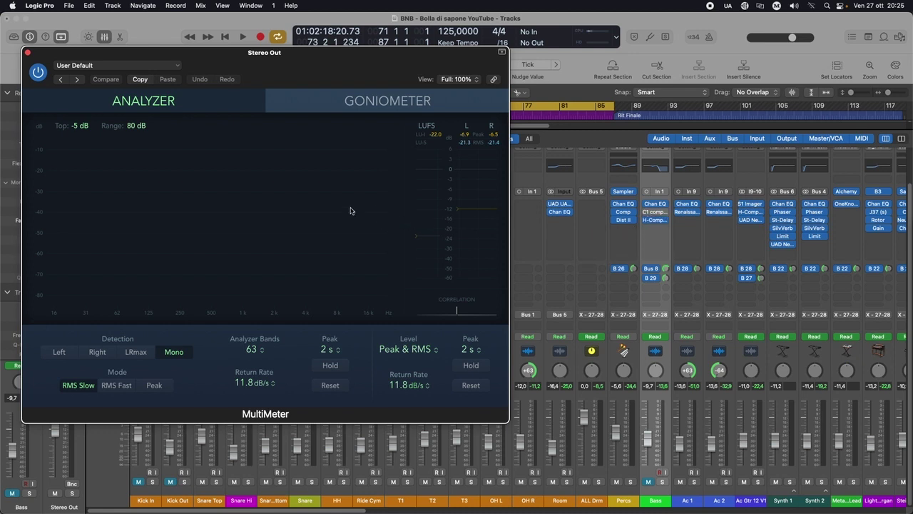
{"action": "left_click", "coordinate": [657, 212]}
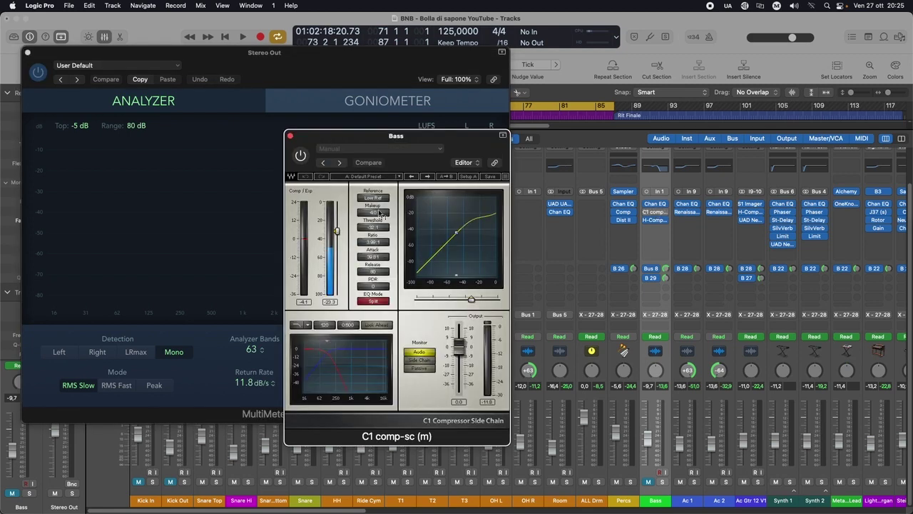
{"action": "left_click_drag", "start_coordinate": [375, 141], "coordinate": [602, 37]}
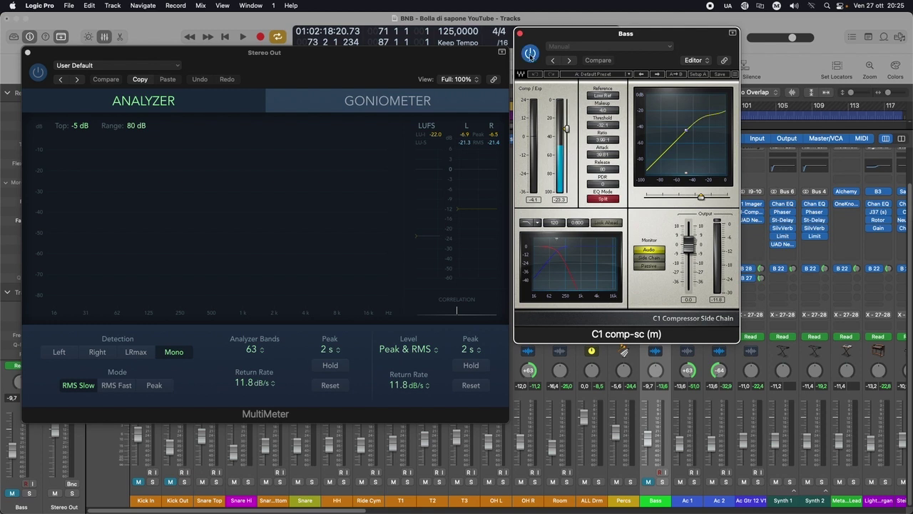
Unmute and solo the Bass channel, and play it with the C1 compressor bypassed.
{"action": "left_click", "coordinate": [647, 482]}
{"action": "left_click", "coordinate": [663, 482]}
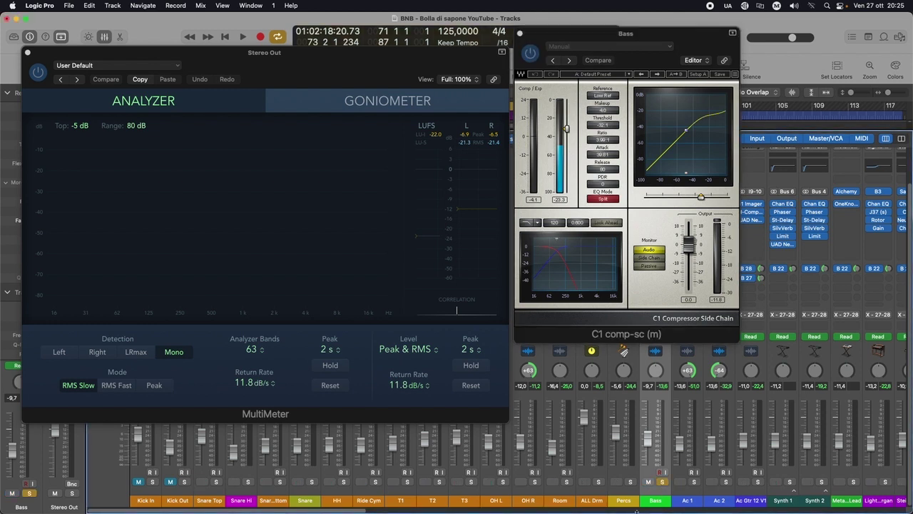
{"action": "left_click", "coordinate": [538, 55]}
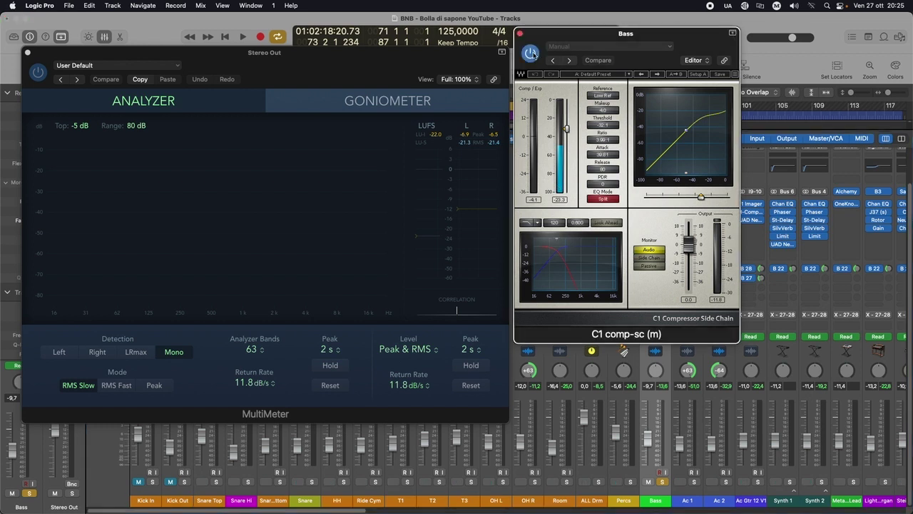
{"action": "key", "text": "space"}
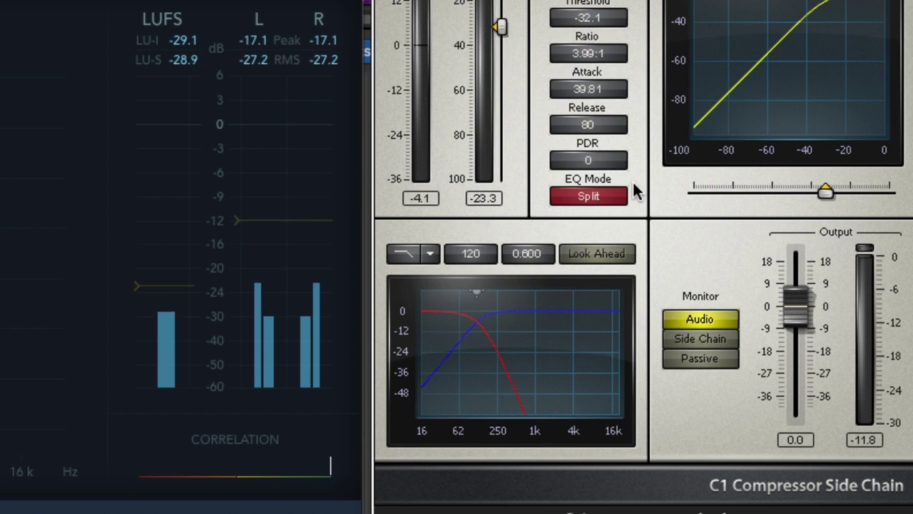
Enable the C1 compressor on the Bass channel while the soloed bass keeps playing.
{"action": "left_click", "coordinate": [480, 253]}
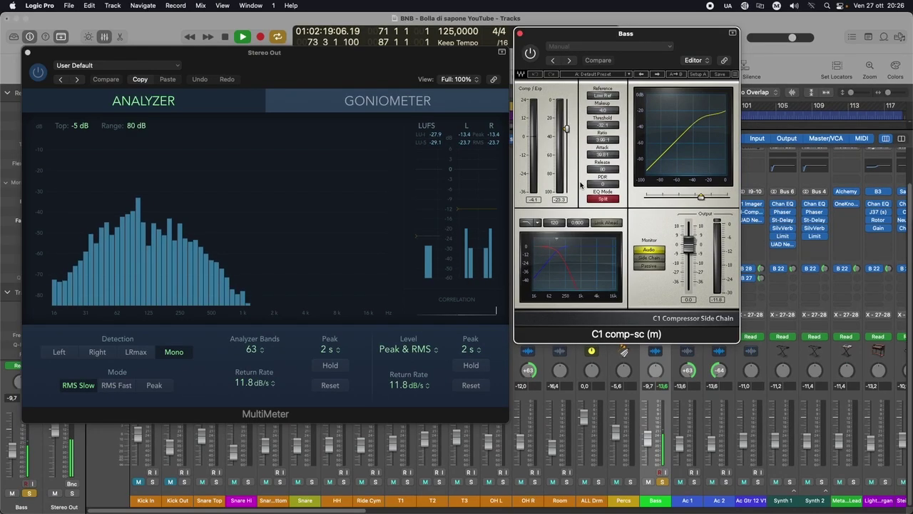
{"action": "left_click_drag", "start_coordinate": [590, 36], "coordinate": [588, 33]}
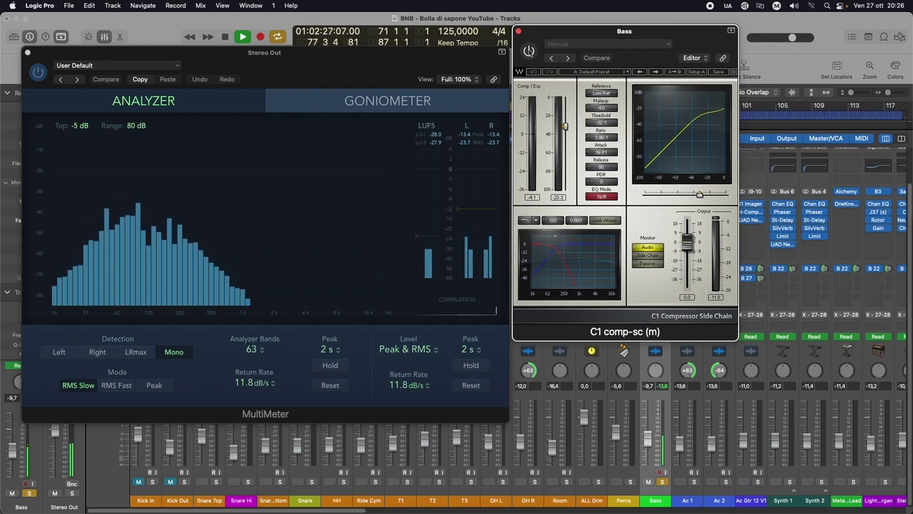
{"action": "left_click", "coordinate": [528, 50]}
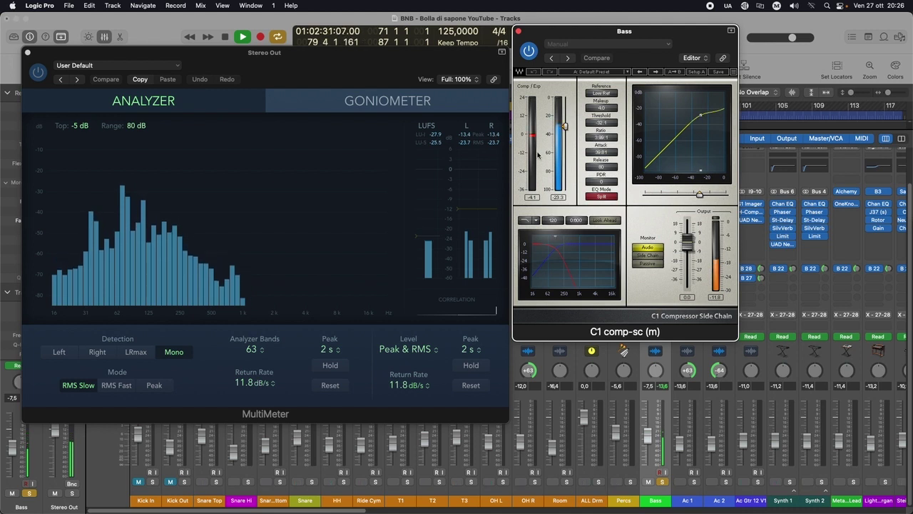
Audition the C1 compressor's Side Chain and Passive monitor signals on the soloed bass, and return the monitor to Audio.
{"action": "left_click", "coordinate": [647, 256]}
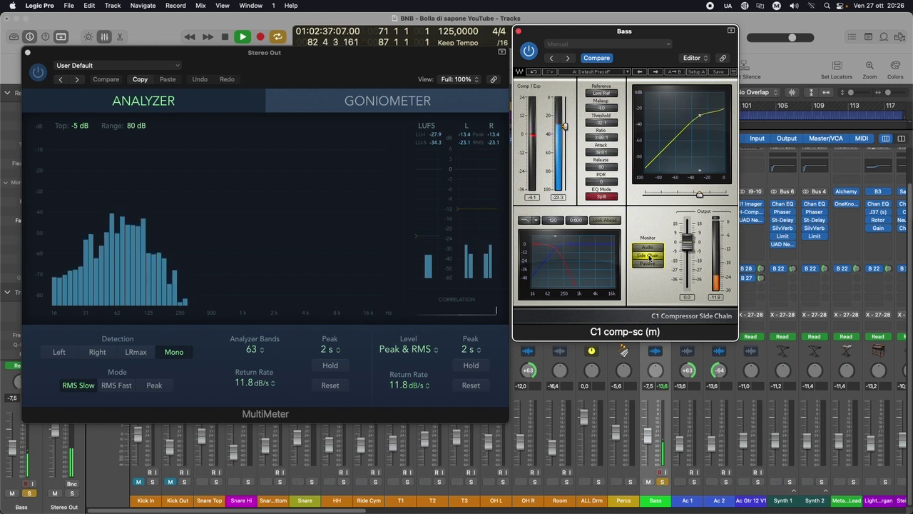
{"action": "left_click", "coordinate": [649, 265]}
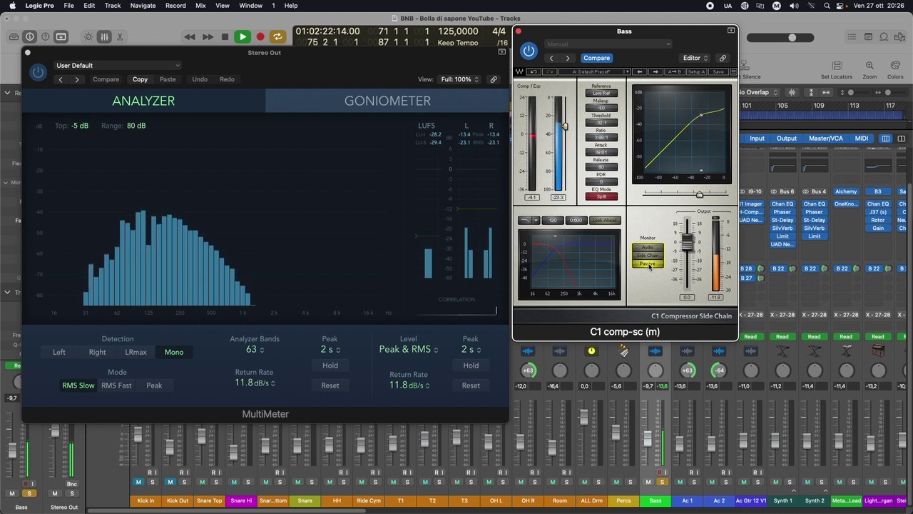
{"action": "left_click", "coordinate": [647, 256]}
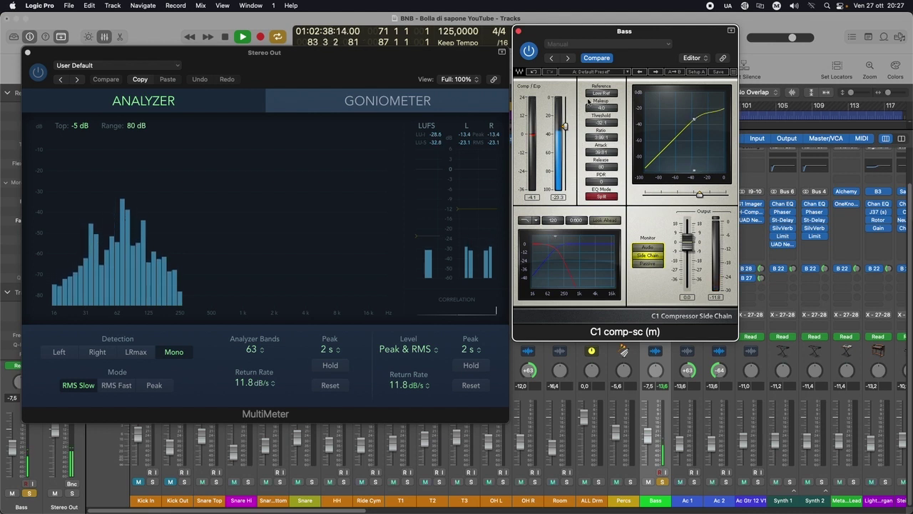
{"action": "left_click", "coordinate": [650, 248]}
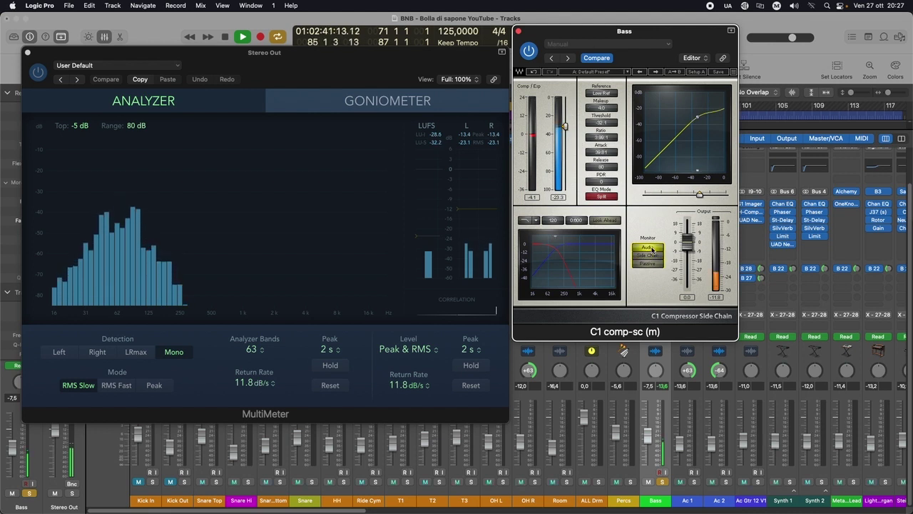
Unsolo the Bass channel to hear the compressed bass in the full mix, and stop playback.
{"action": "left_click", "coordinate": [662, 482]}
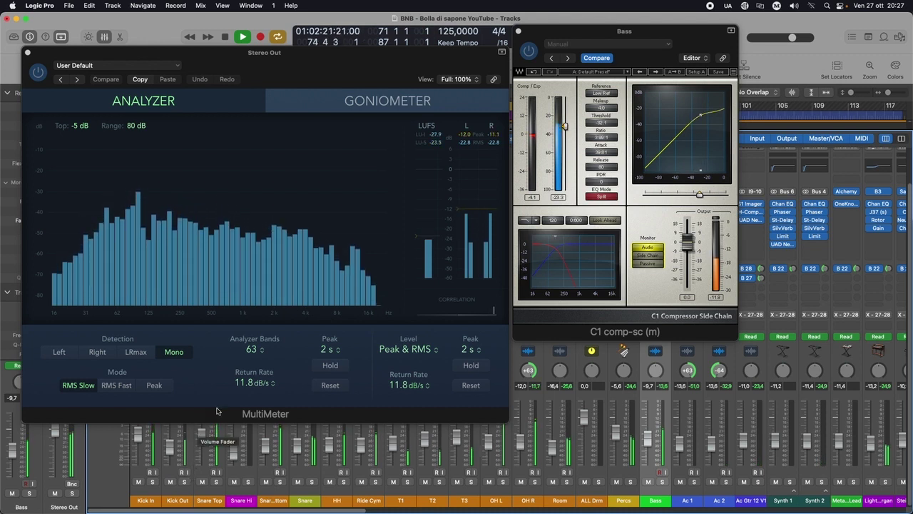
{"action": "left_click", "coordinate": [533, 202]}
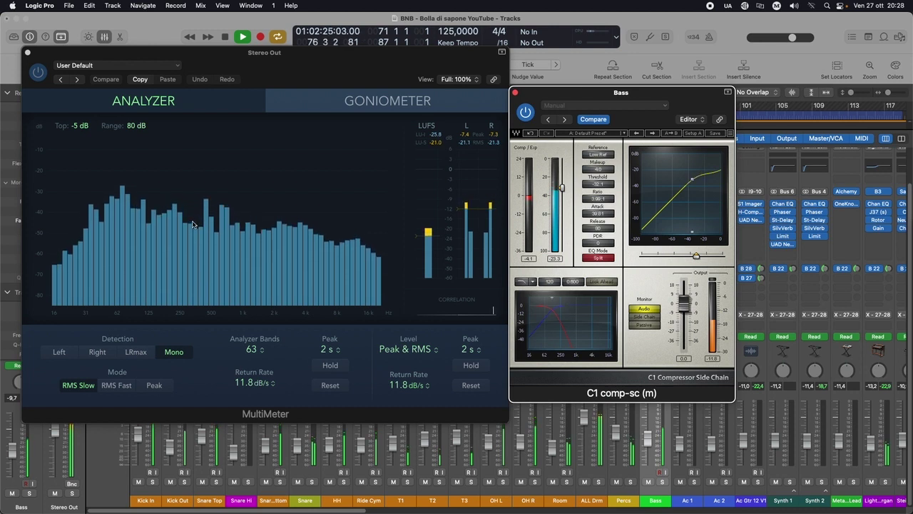
{"action": "key", "text": "space"}
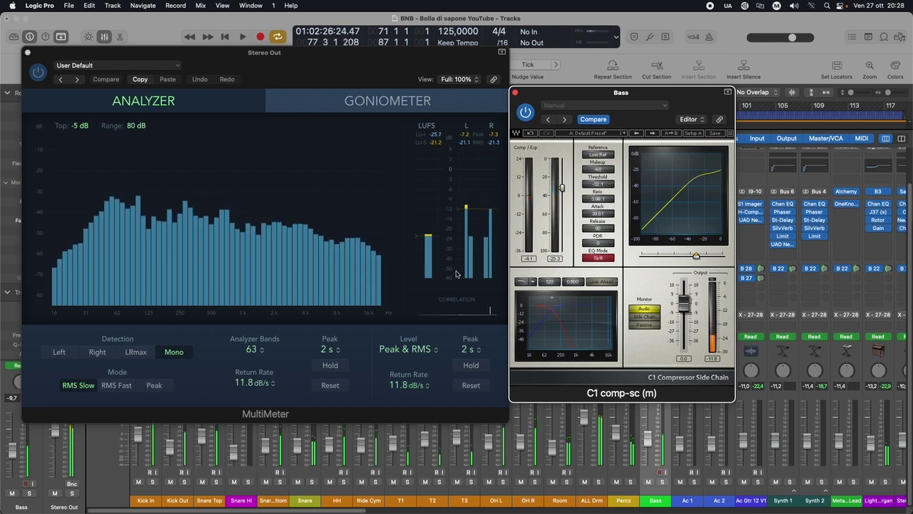
Reposition the Bass channel's C1 comp-sc window directly beside the MultiMeter window.
{"action": "left_click_drag", "start_coordinate": [547, 95], "coordinate": [562, 64]}
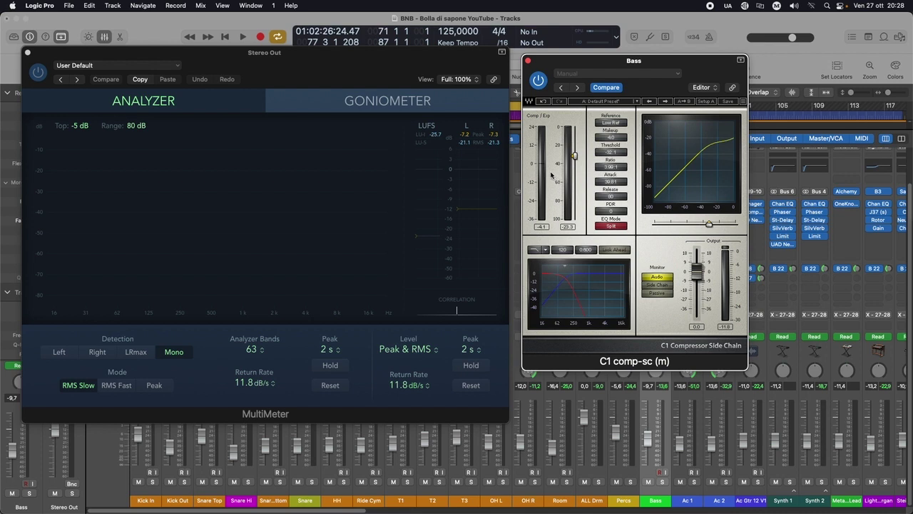
{"action": "left_click_drag", "start_coordinate": [552, 62], "coordinate": [554, 60]}
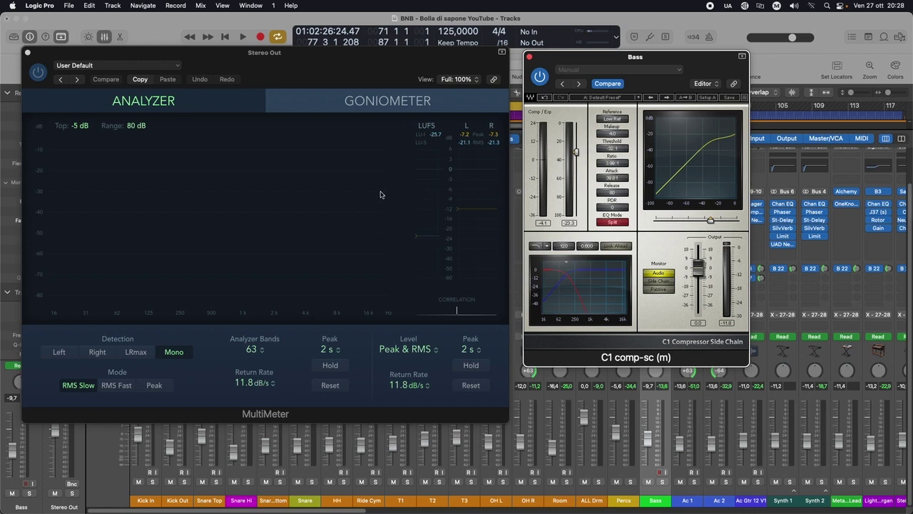
{"action": "left_click_drag", "start_coordinate": [557, 58], "coordinate": [544, 54]}
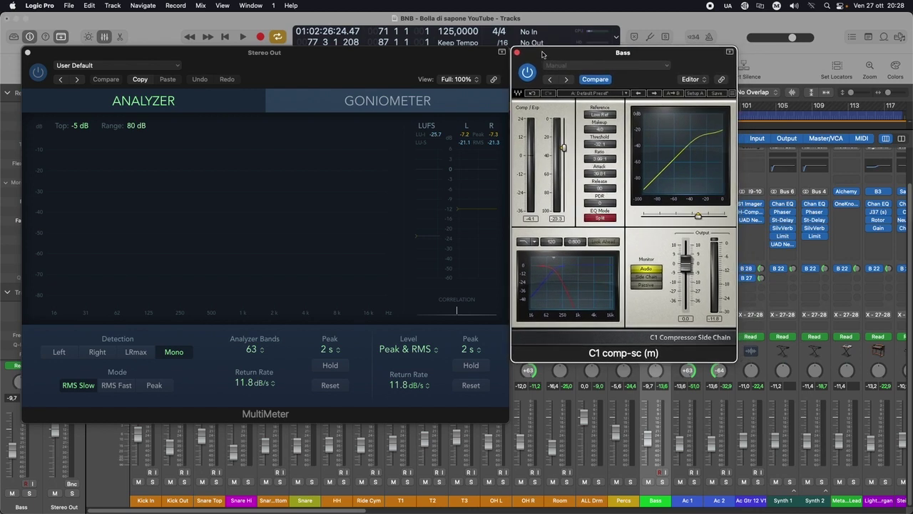